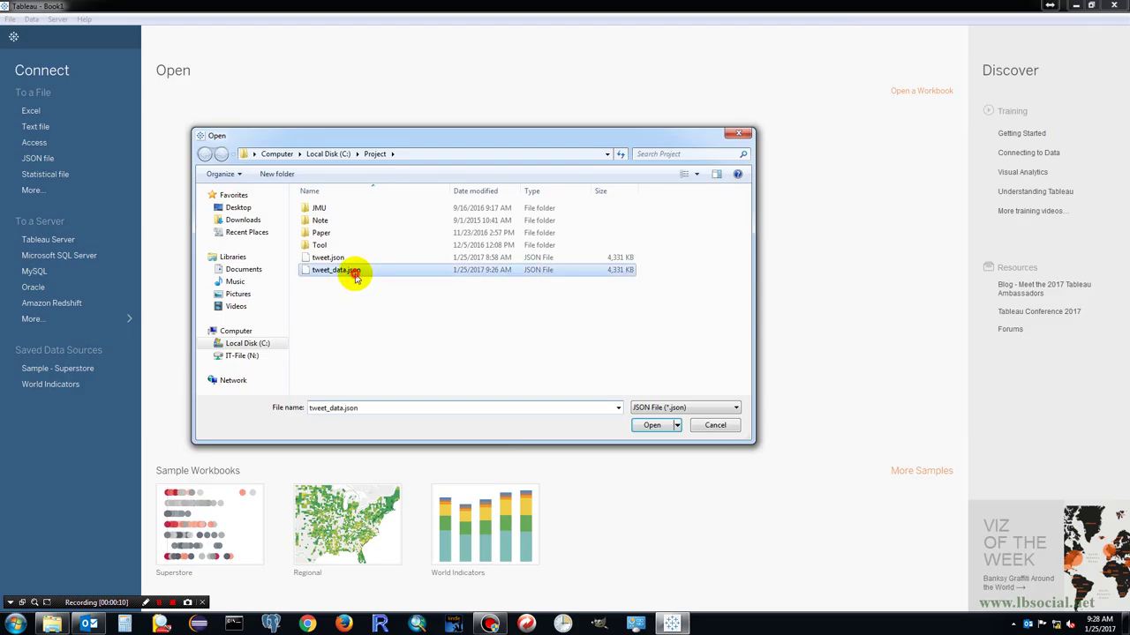
Open the tweet_data.json file from the Project folder as the data source.
{"action": "left_click", "coordinate": [653, 425]}
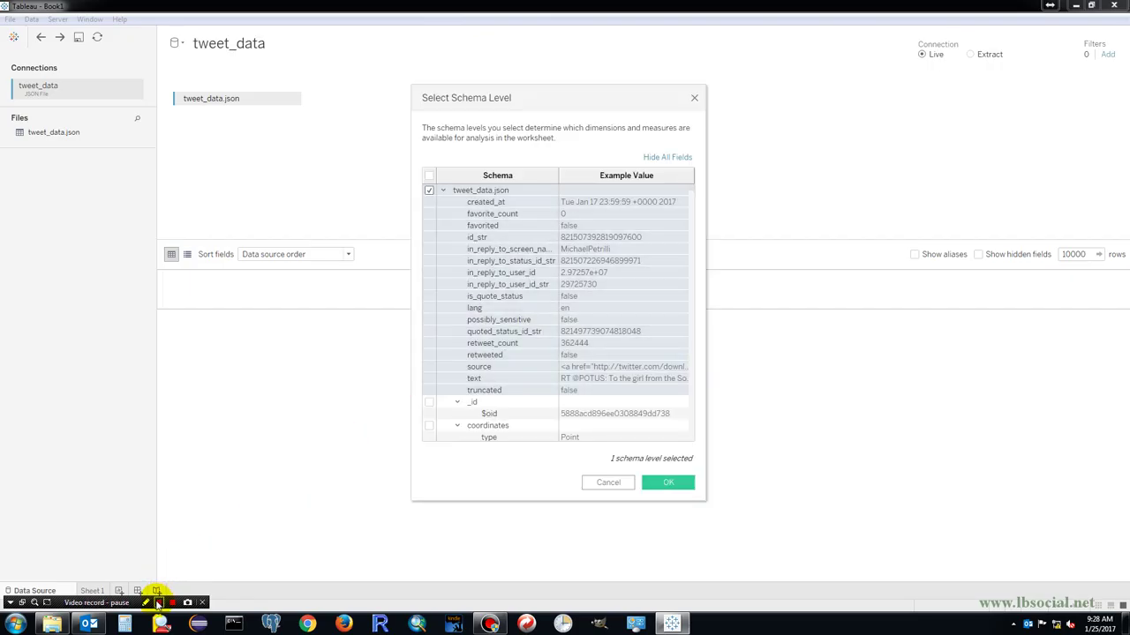
{"action": "left_click", "coordinate": [148, 602]}
{"action": "left_click_drag", "start_coordinate": [465, 196], "coordinate": [678, 208]}
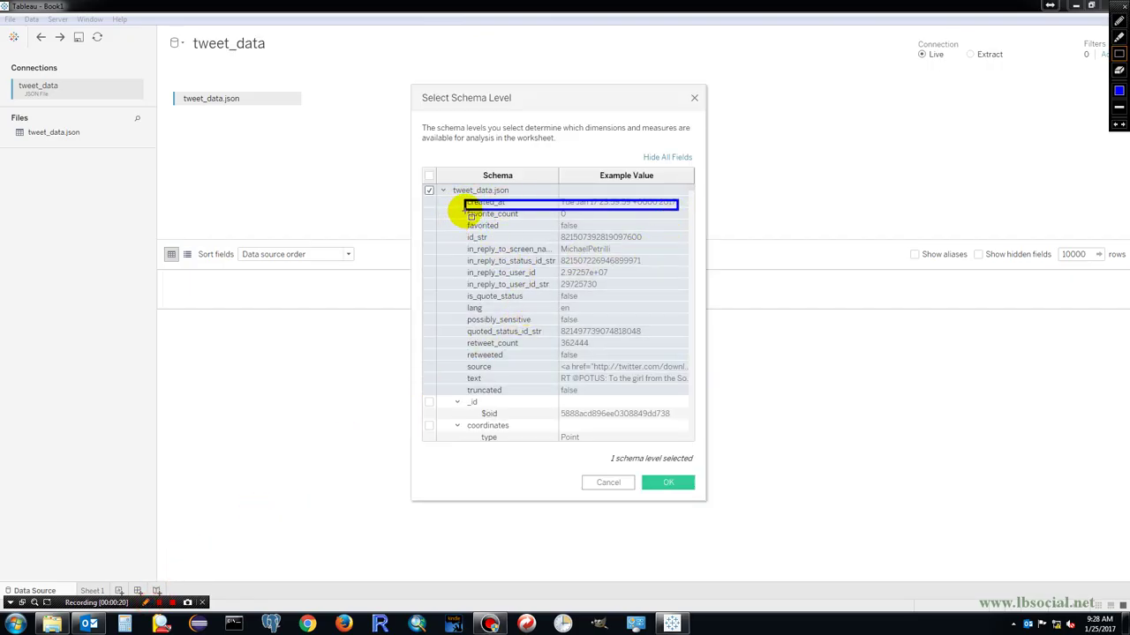
{"action": "left_click_drag", "start_coordinate": [459, 210], "coordinate": [578, 218]}
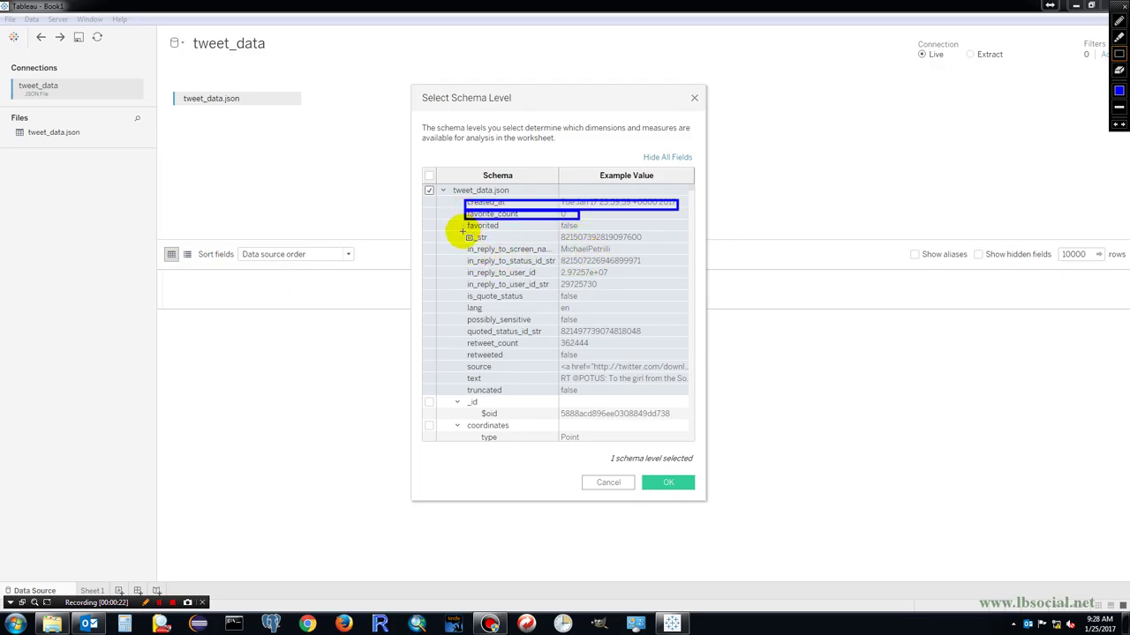
{"action": "left_click_drag", "start_coordinate": [464, 230], "coordinate": [644, 241]}
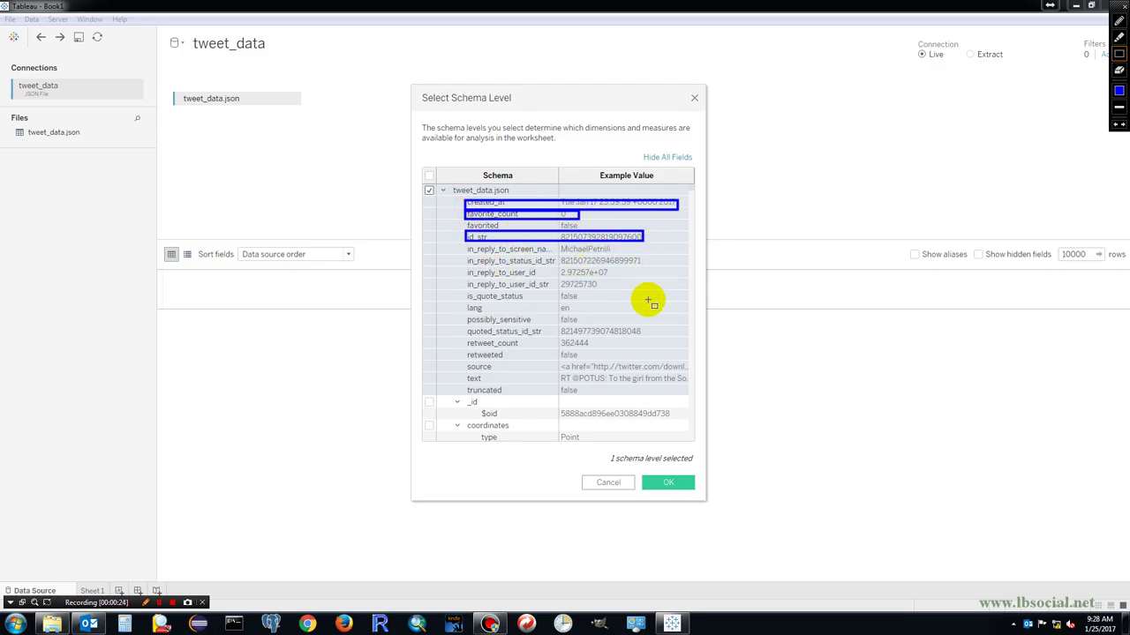
{"action": "left_click_drag", "start_coordinate": [465, 304], "coordinate": [575, 308]}
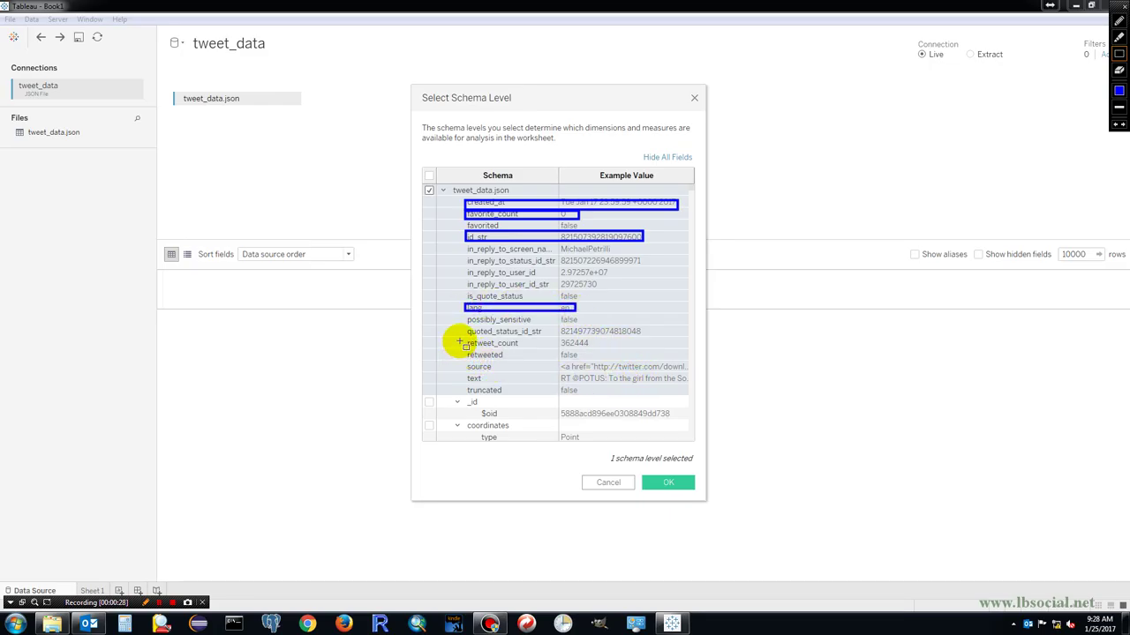
{"action": "left_click_drag", "start_coordinate": [460, 338], "coordinate": [589, 346]}
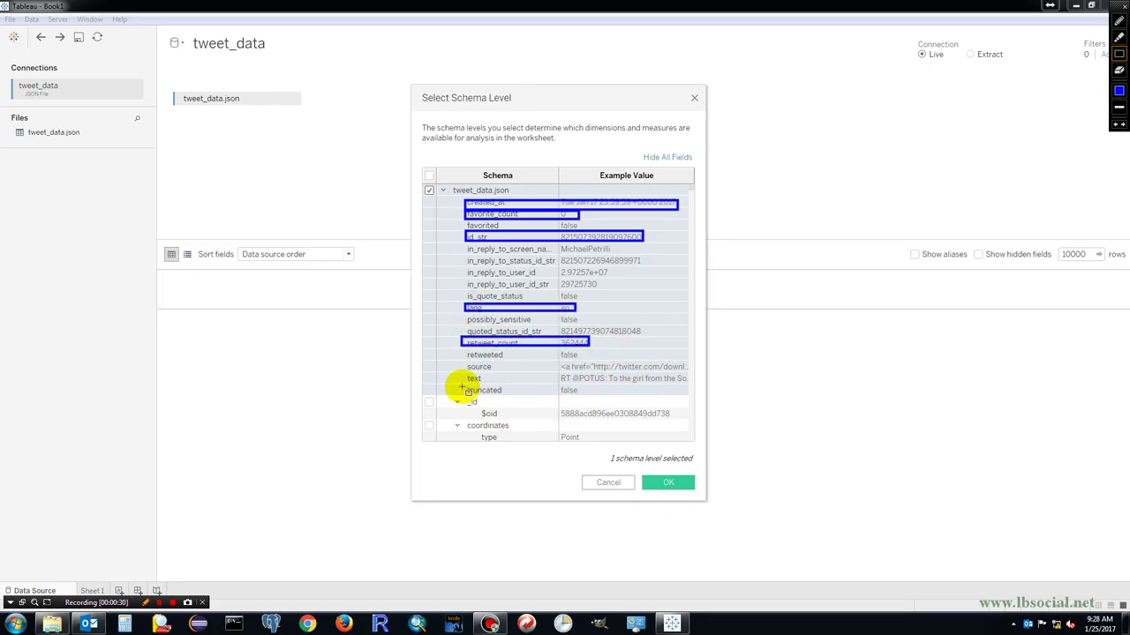
{"action": "left_click_drag", "start_coordinate": [466, 373], "coordinate": [690, 383]}
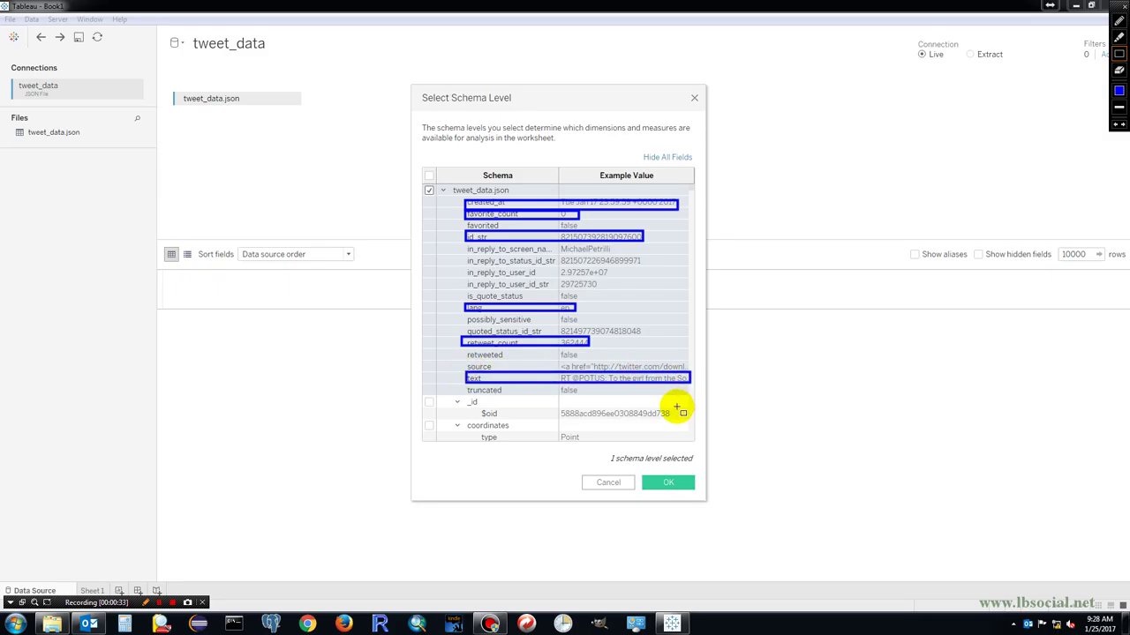
{"action": "left_click", "coordinate": [148, 603]}
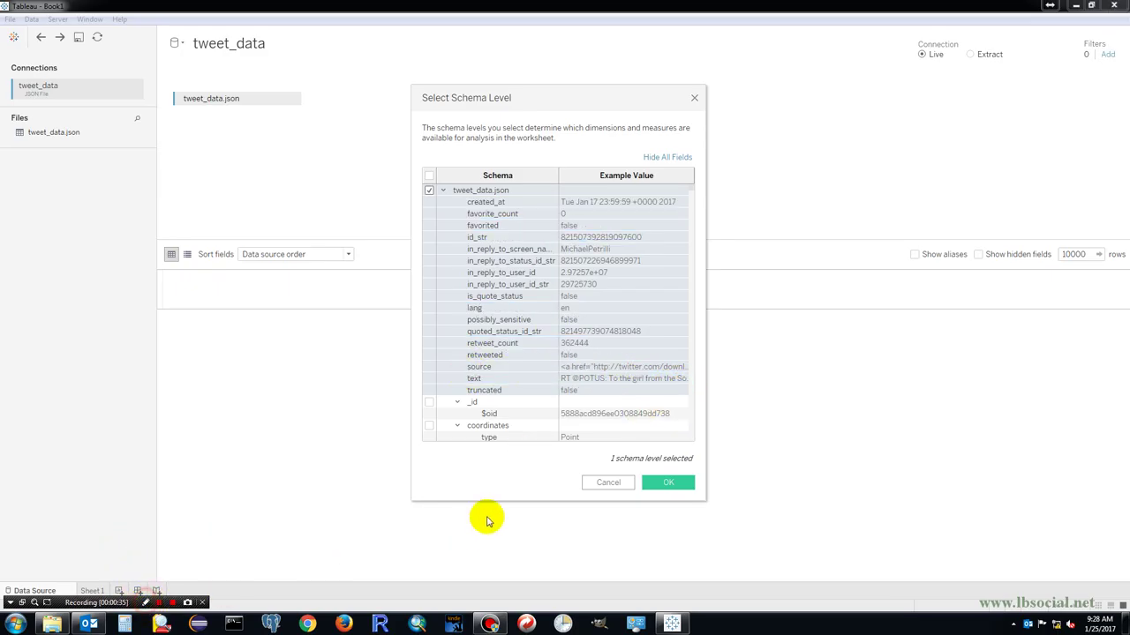
Accept the top-level tweet_data.json schema and switch the data source connection to Extract.
{"action": "left_click", "coordinate": [664, 483]}
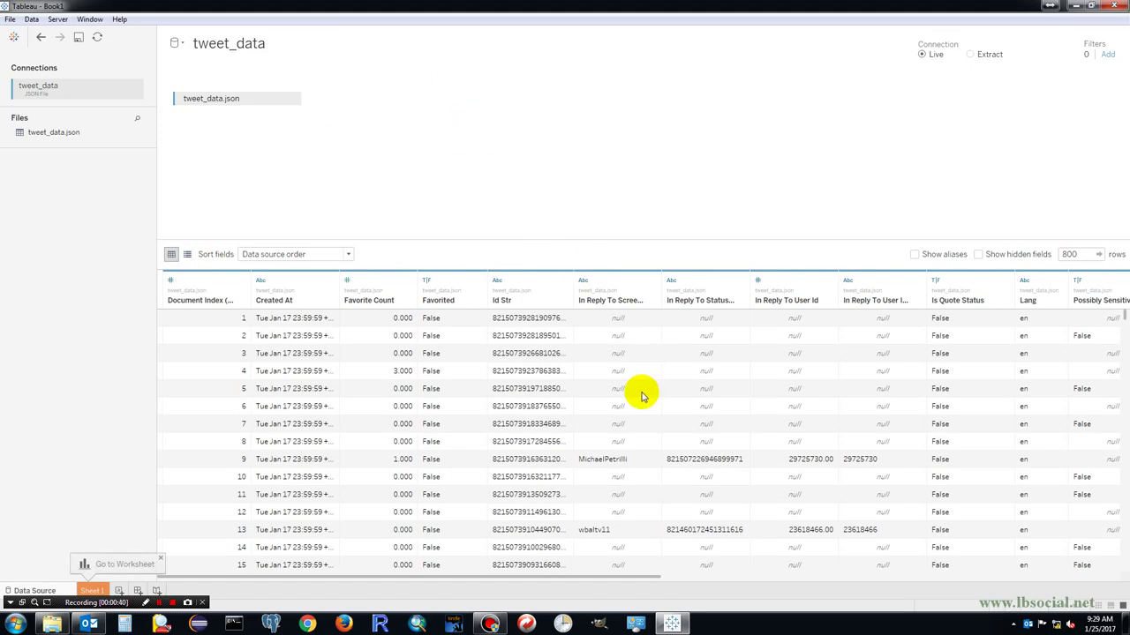
{"action": "left_click", "coordinate": [992, 56]}
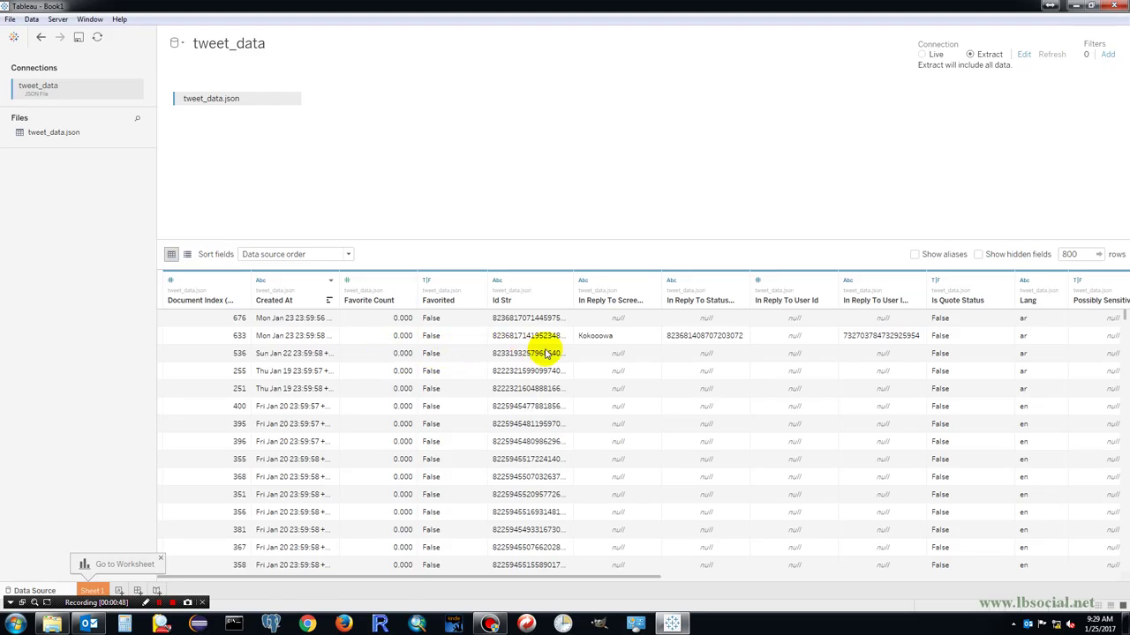
Hide the In Reply To Screen Name, In Reply To Status Id Str, In Reply To User Id and In Reply To User Id Str columns.
{"action": "left_click", "coordinate": [653, 281]}
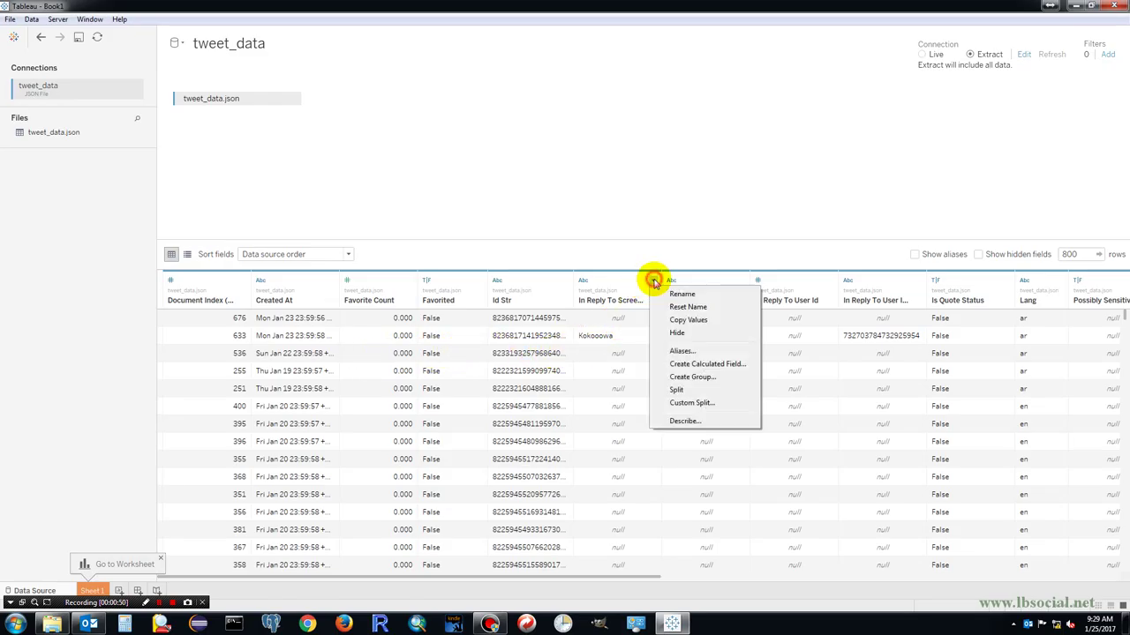
{"action": "left_click", "coordinate": [677, 333]}
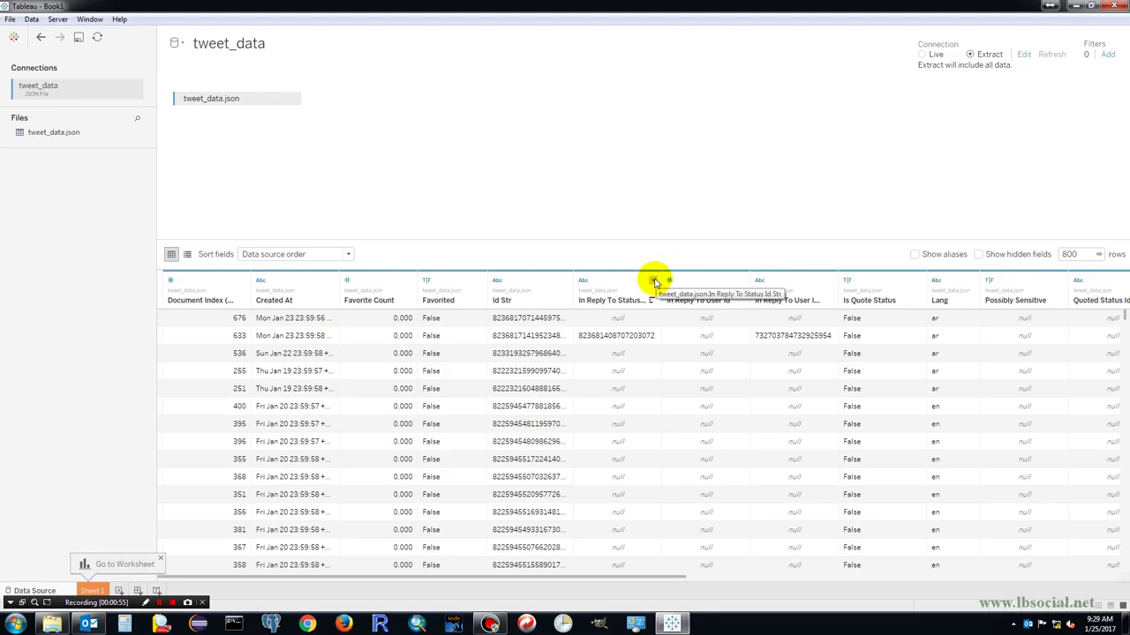
{"action": "left_click", "coordinate": [653, 280]}
{"action": "left_click", "coordinate": [676, 333]}
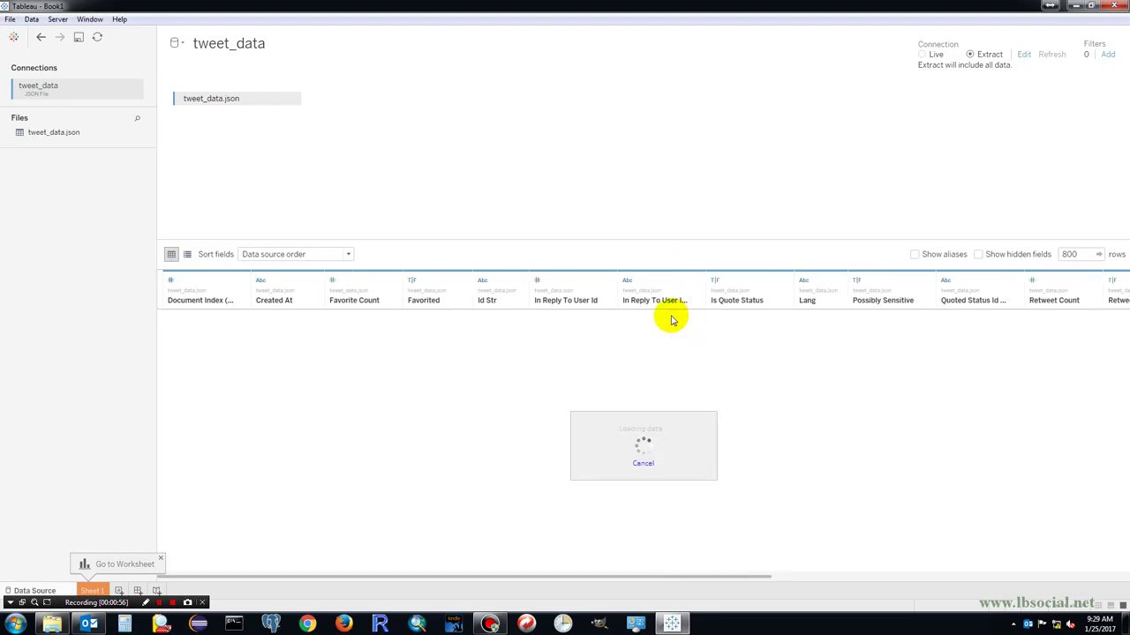
{"action": "left_click", "coordinate": [653, 281]}
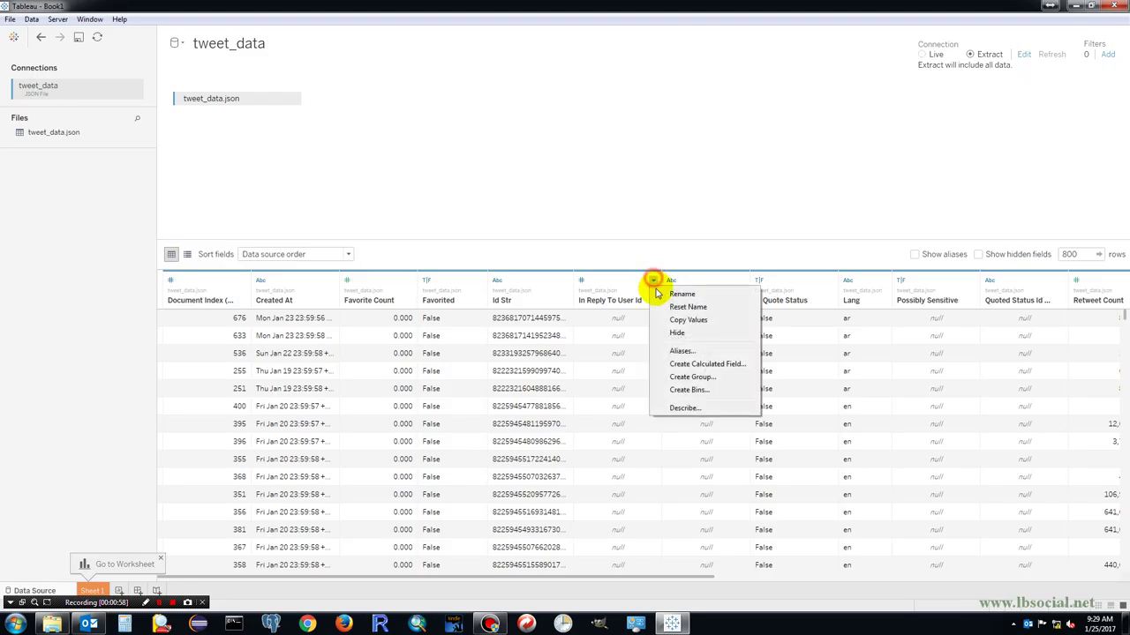
{"action": "left_click", "coordinate": [676, 333]}
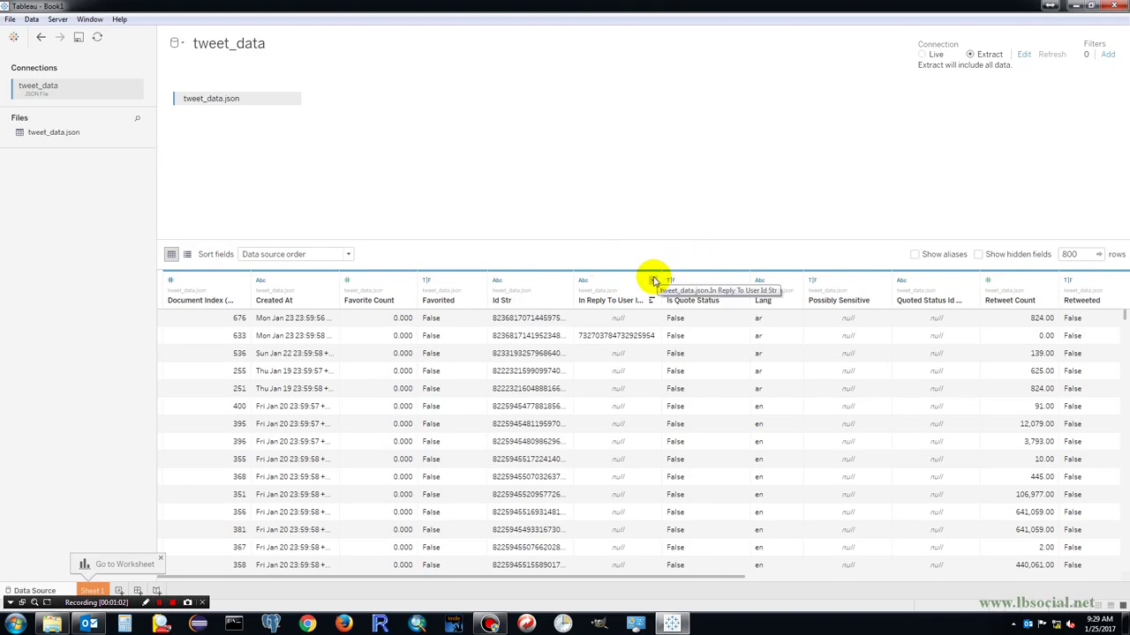
{"action": "left_click", "coordinate": [654, 281]}
{"action": "left_click", "coordinate": [664, 330]}
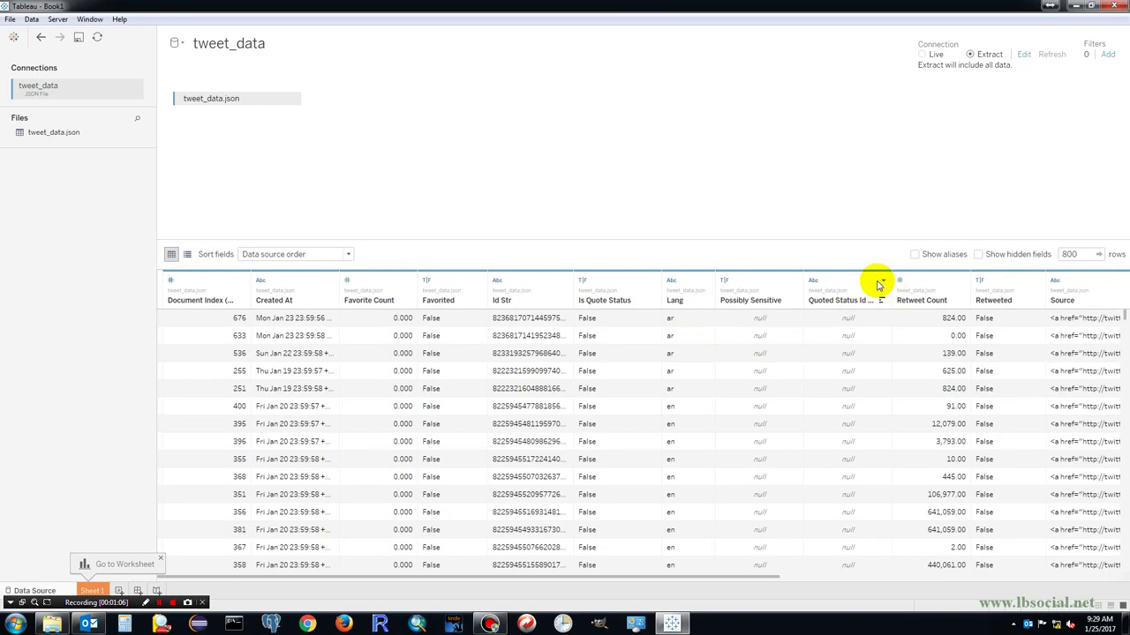
Hide the Quoted Status Id Str, Source and Truncated columns in the data grid.
{"action": "left_click", "coordinate": [883, 282]}
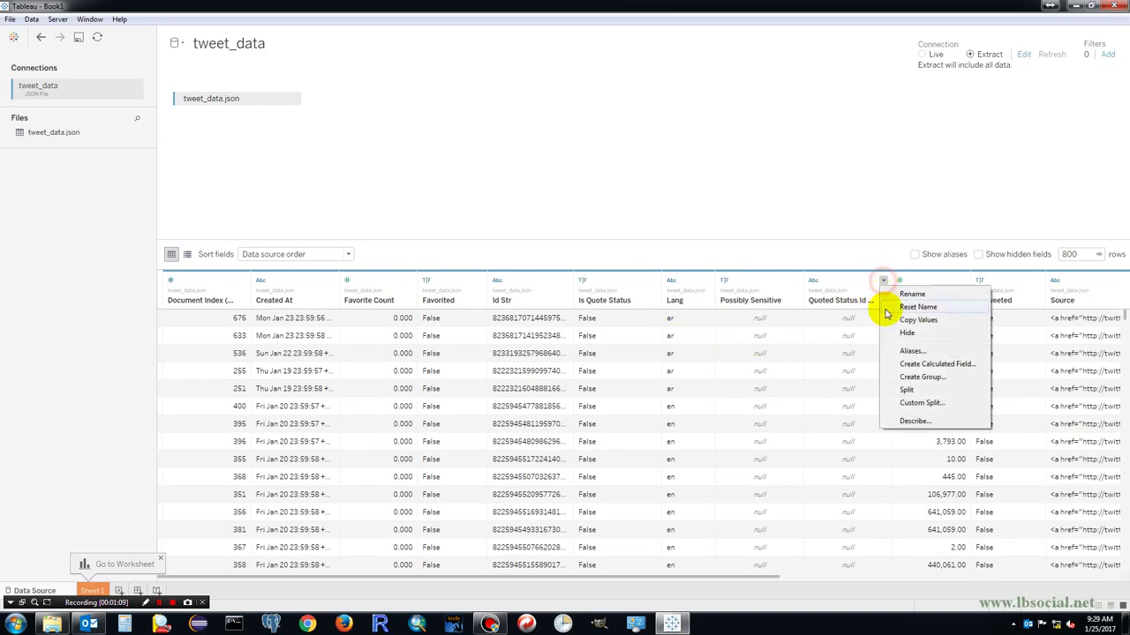
{"action": "left_click", "coordinate": [898, 332]}
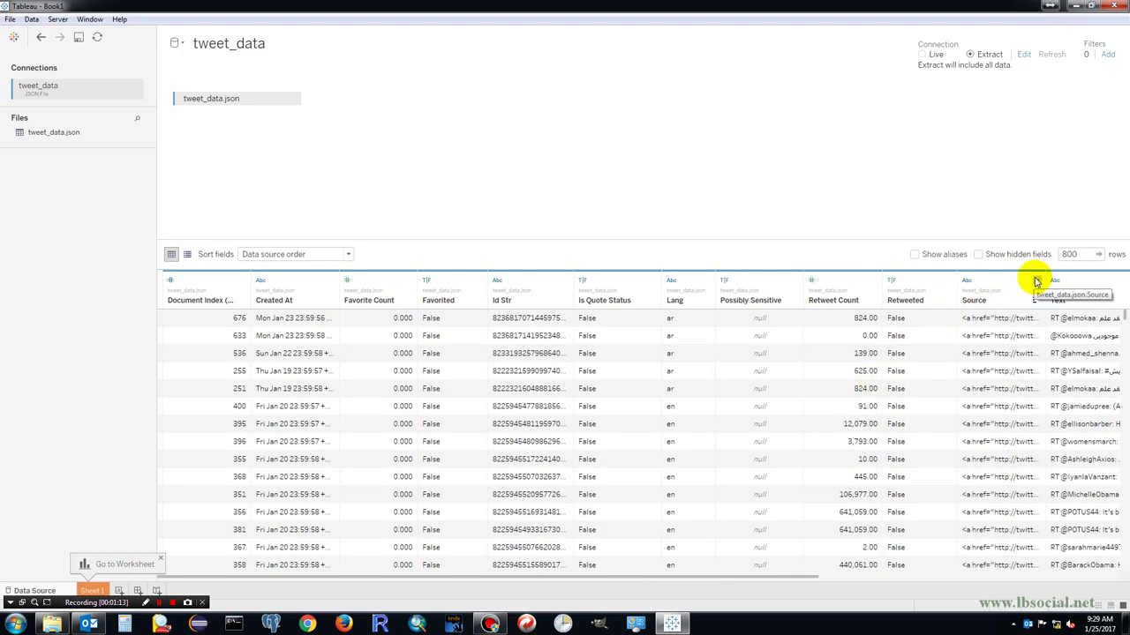
{"action": "left_click", "coordinate": [1034, 284]}
{"action": "left_click", "coordinate": [1034, 339]}
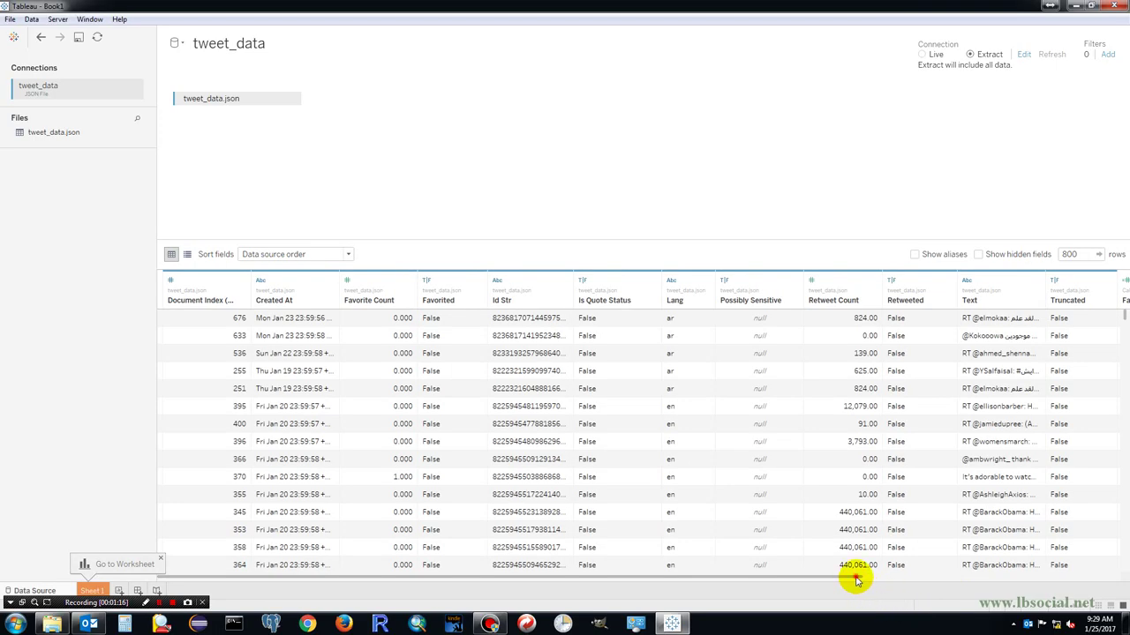
{"action": "left_click_drag", "start_coordinate": [856, 580], "coordinate": [815, 584]}
{"action": "left_click", "coordinate": [1108, 280]}
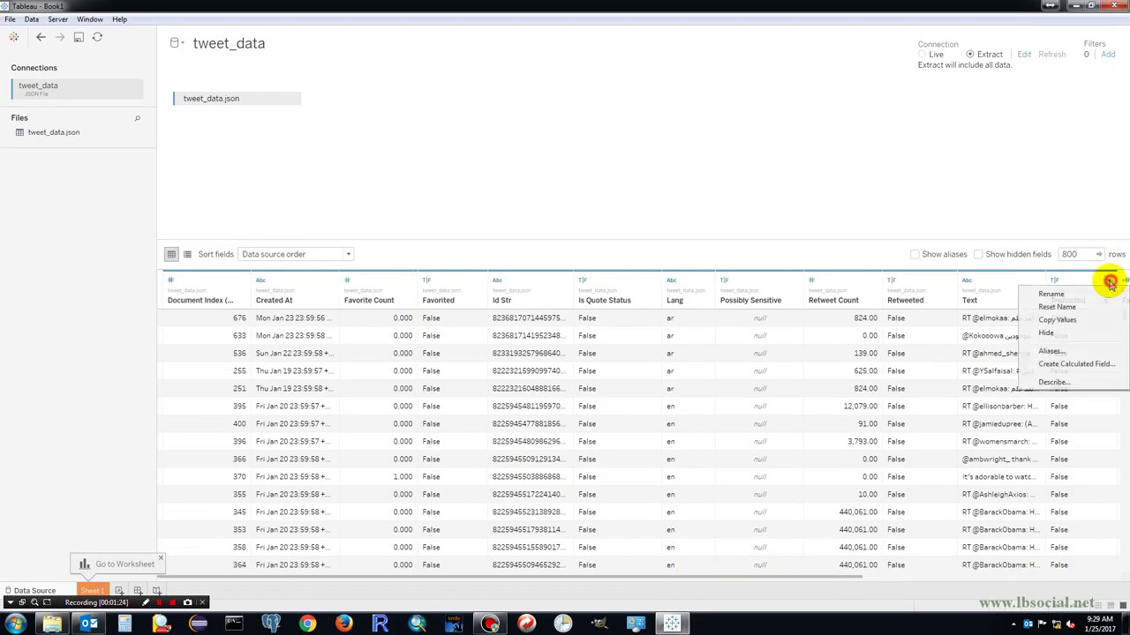
{"action": "left_click", "coordinate": [1058, 336]}
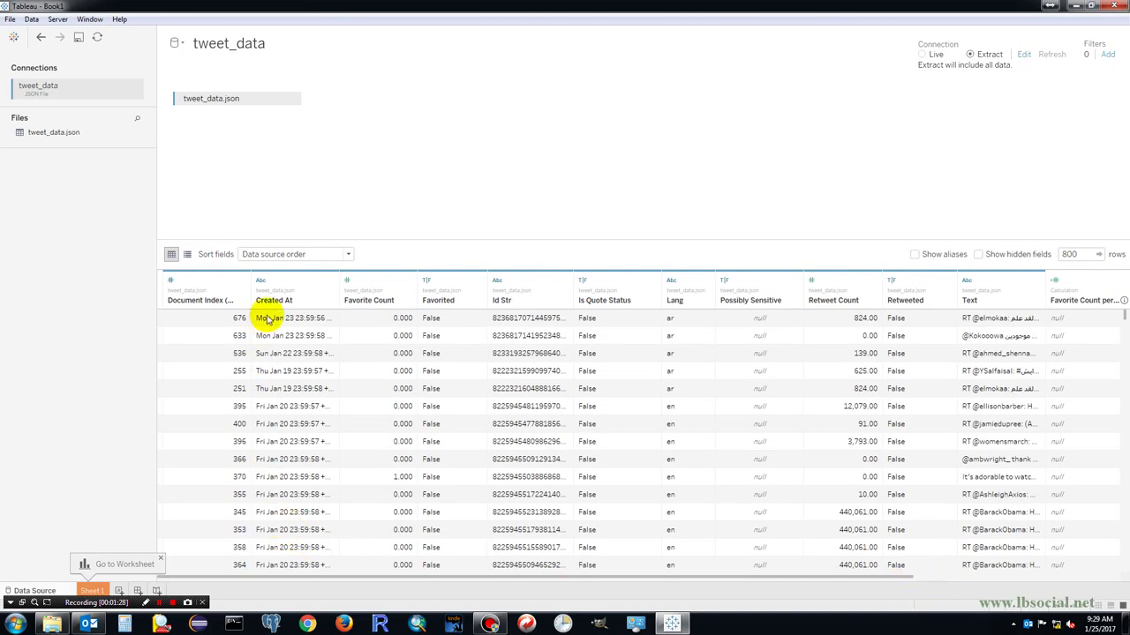
{"action": "left_click", "coordinate": [147, 604]}
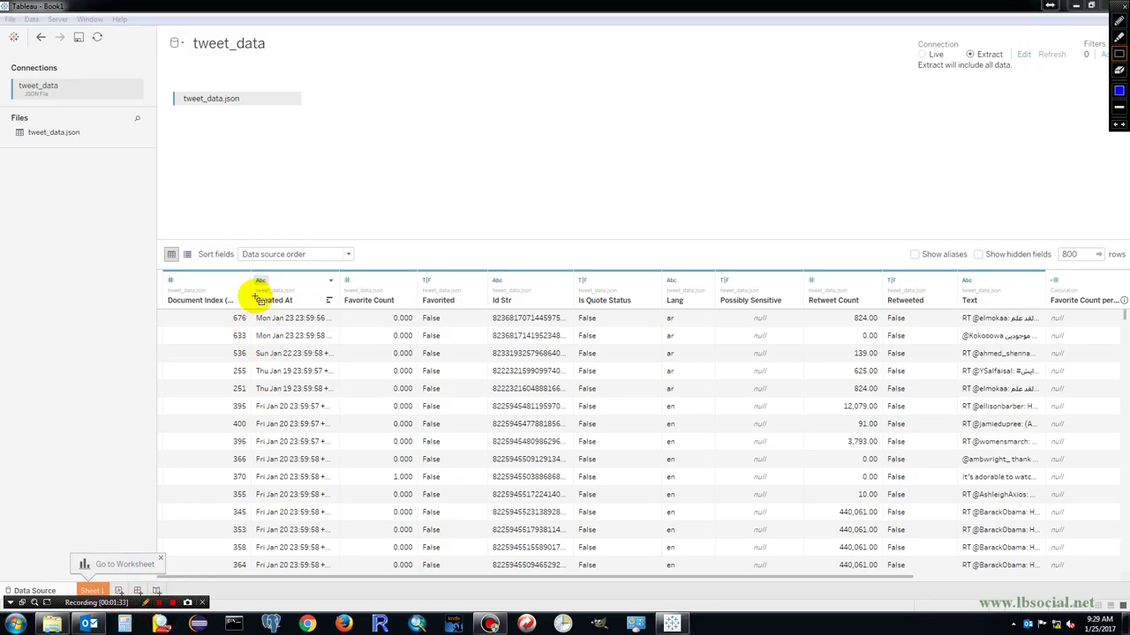
{"action": "left_click_drag", "start_coordinate": [251, 293], "coordinate": [352, 328]}
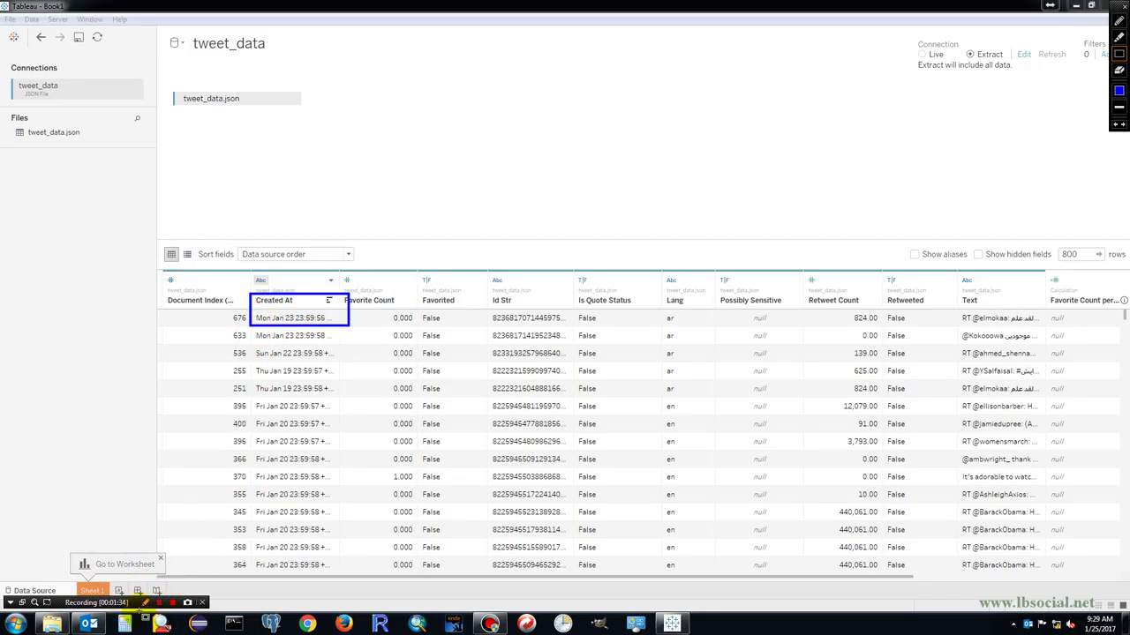
{"action": "left_click", "coordinate": [146, 604]}
Widen the Created At column and apply a custom split with a space as separator, splitting off all columns.
{"action": "left_click_drag", "start_coordinate": [341, 289], "coordinate": [421, 289]}
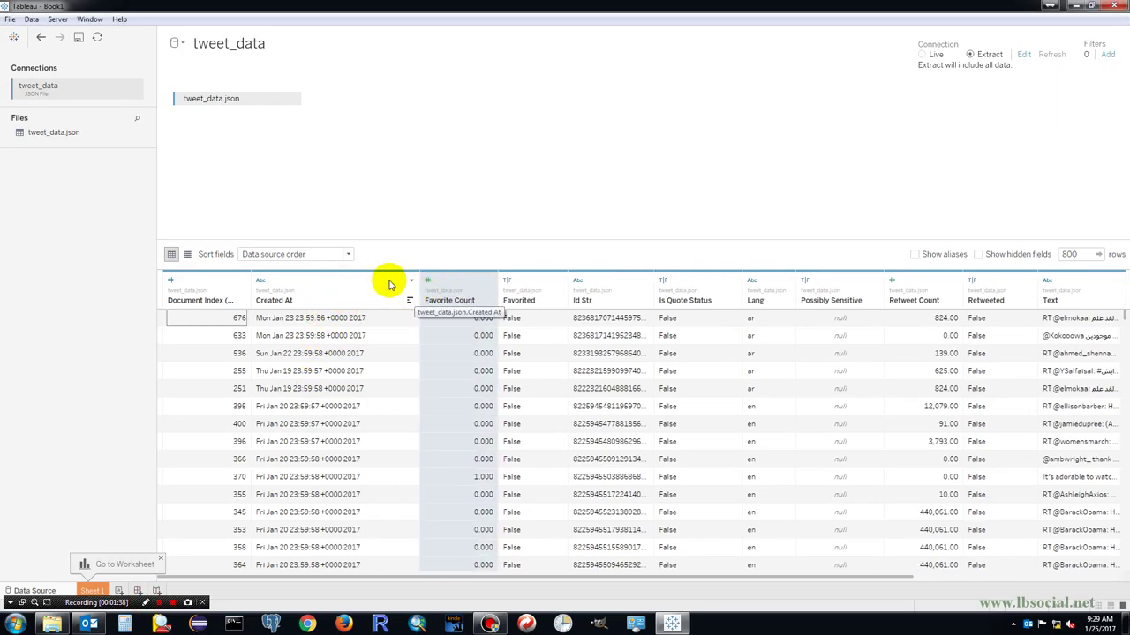
{"action": "right_click", "coordinate": [412, 280]}
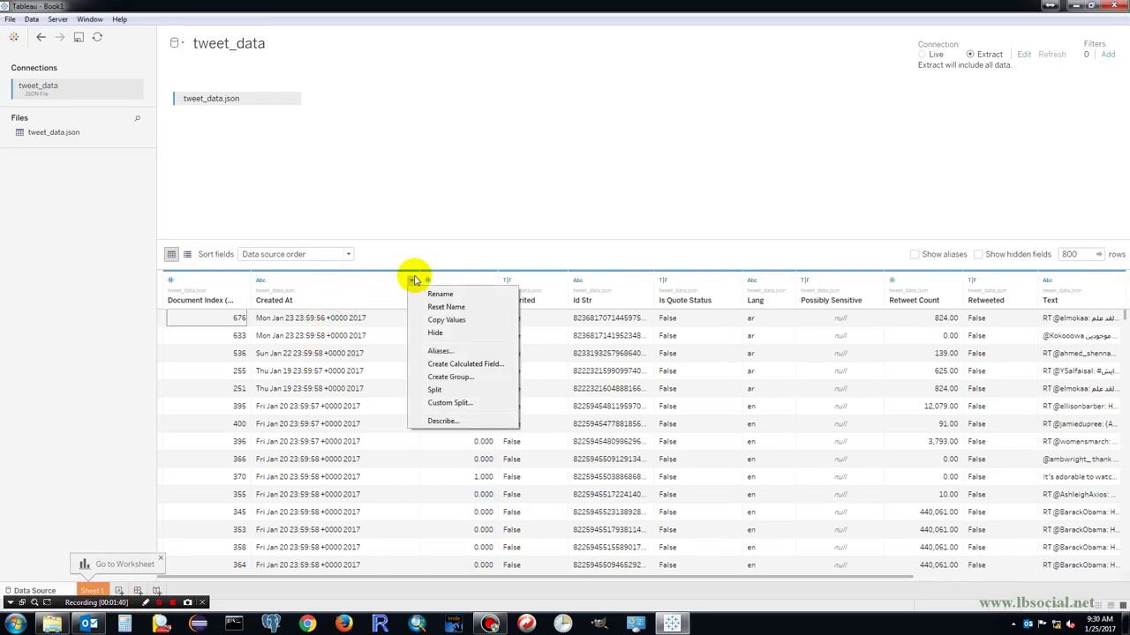
{"action": "left_click", "coordinate": [446, 403]}
{"action": "left_click", "coordinate": [560, 304]}
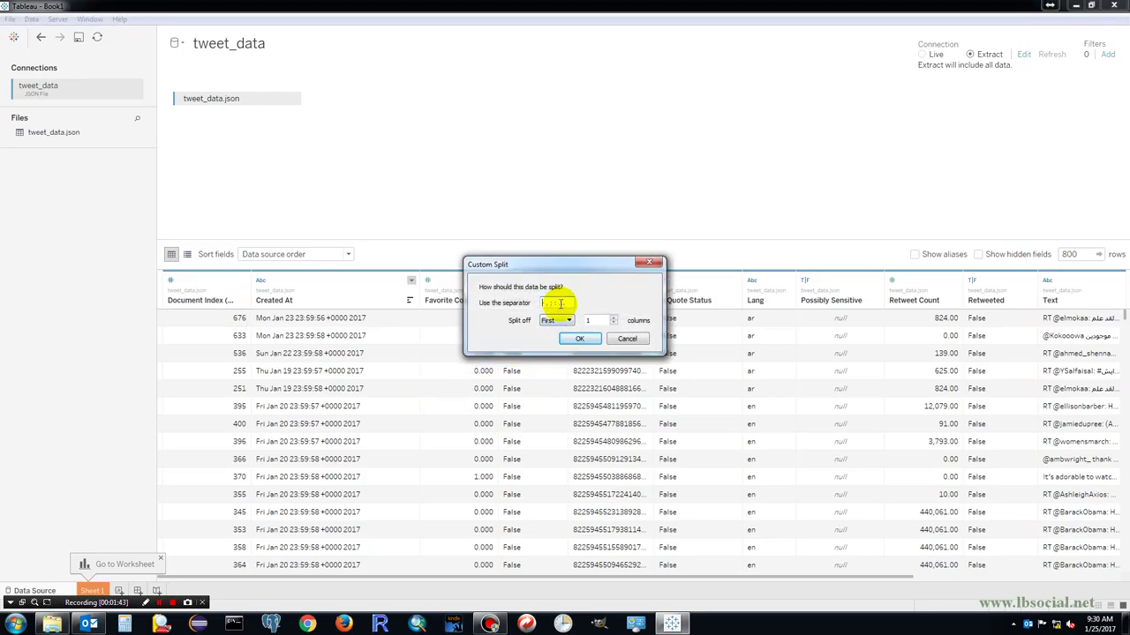
{"action": "left_click", "coordinate": [557, 320]}
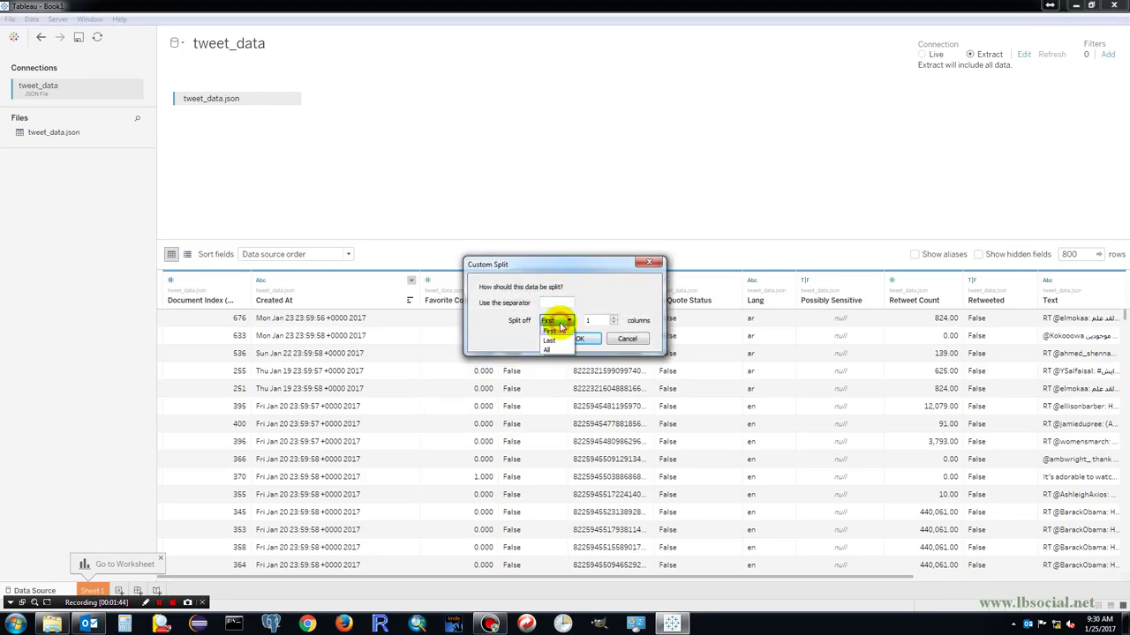
{"action": "left_click", "coordinate": [551, 350]}
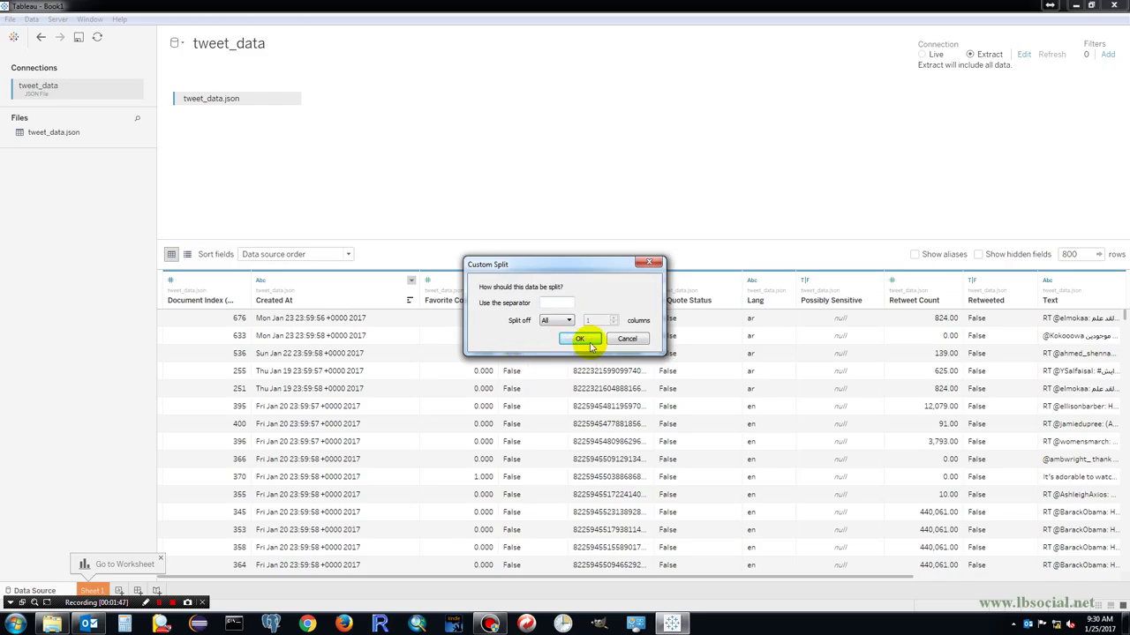
{"action": "left_click", "coordinate": [590, 343]}
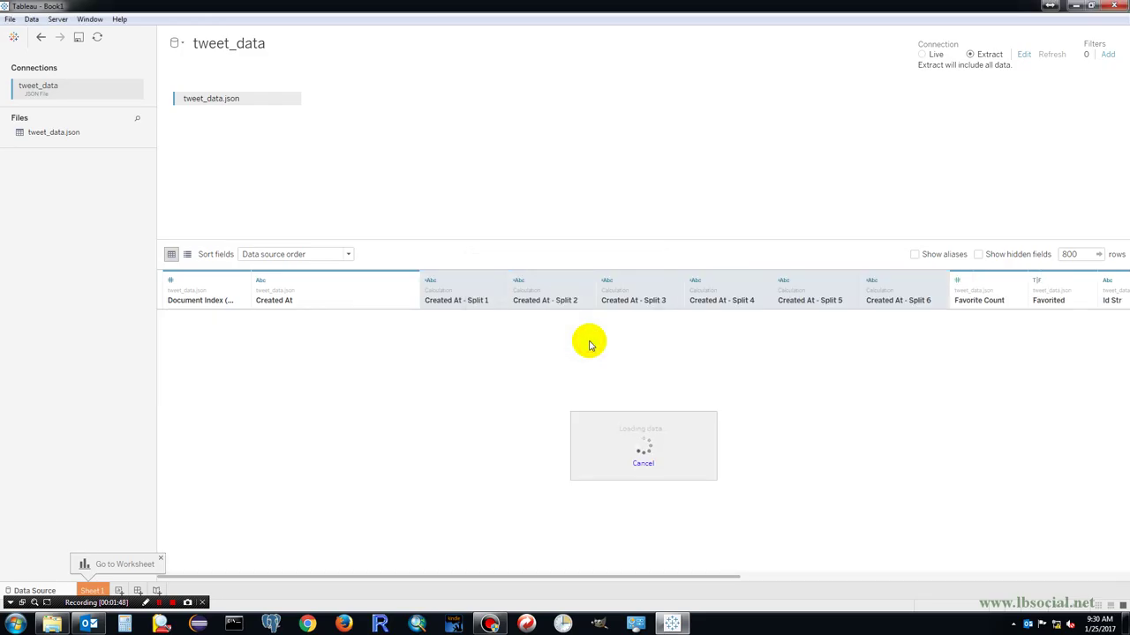
Rename the first Created At split column to "day of week" and the second to "month".
{"action": "left_click", "coordinate": [430, 281]}
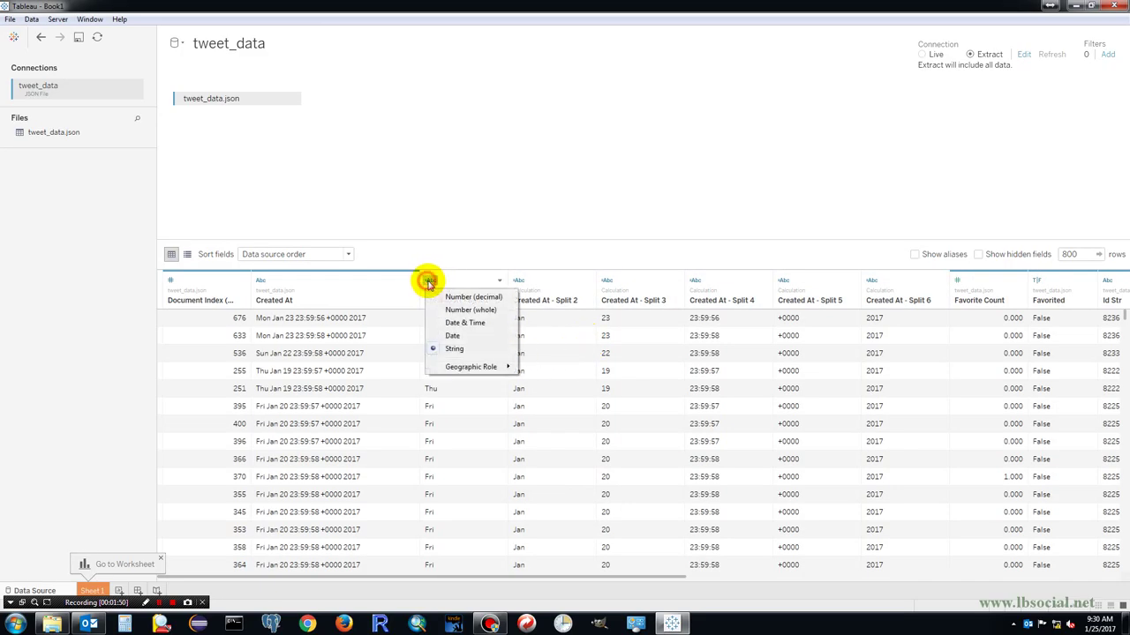
{"action": "left_click", "coordinate": [431, 280]}
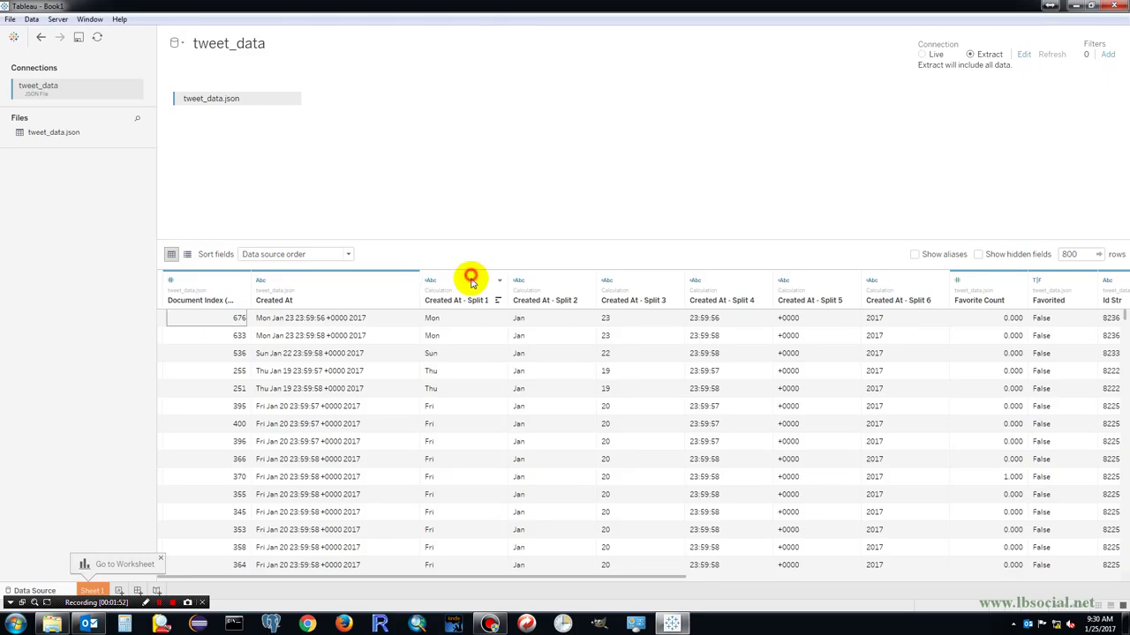
{"action": "double_click", "coordinate": [450, 300]}
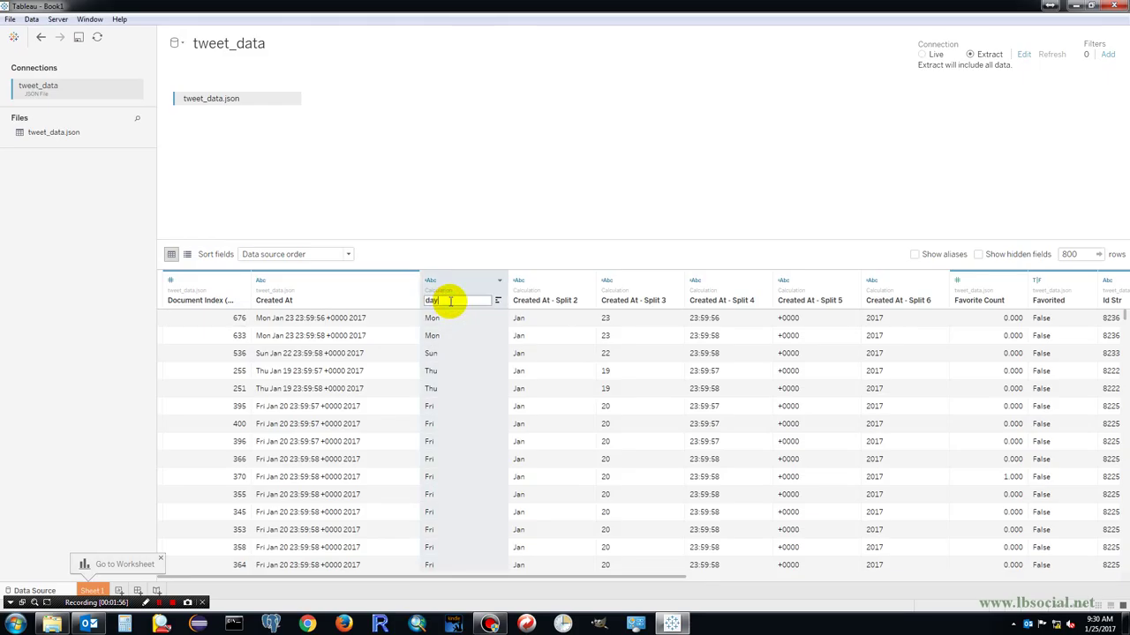
{"action": "type", "text": "day of week"}
{"action": "key", "text": "Return"}
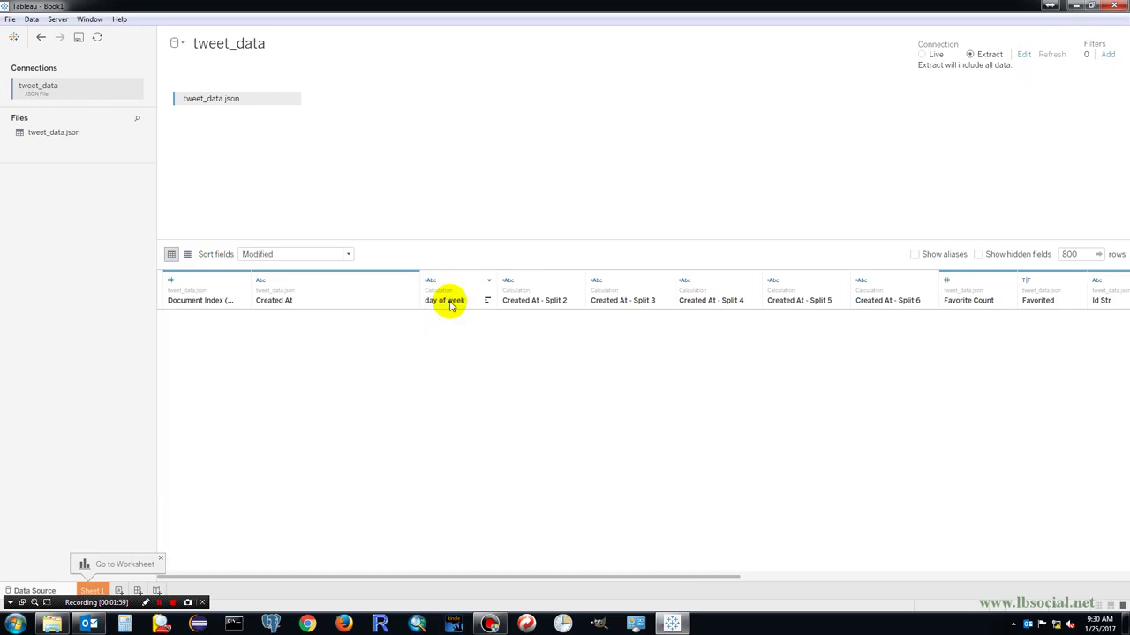
{"action": "double_click", "coordinate": [522, 301]}
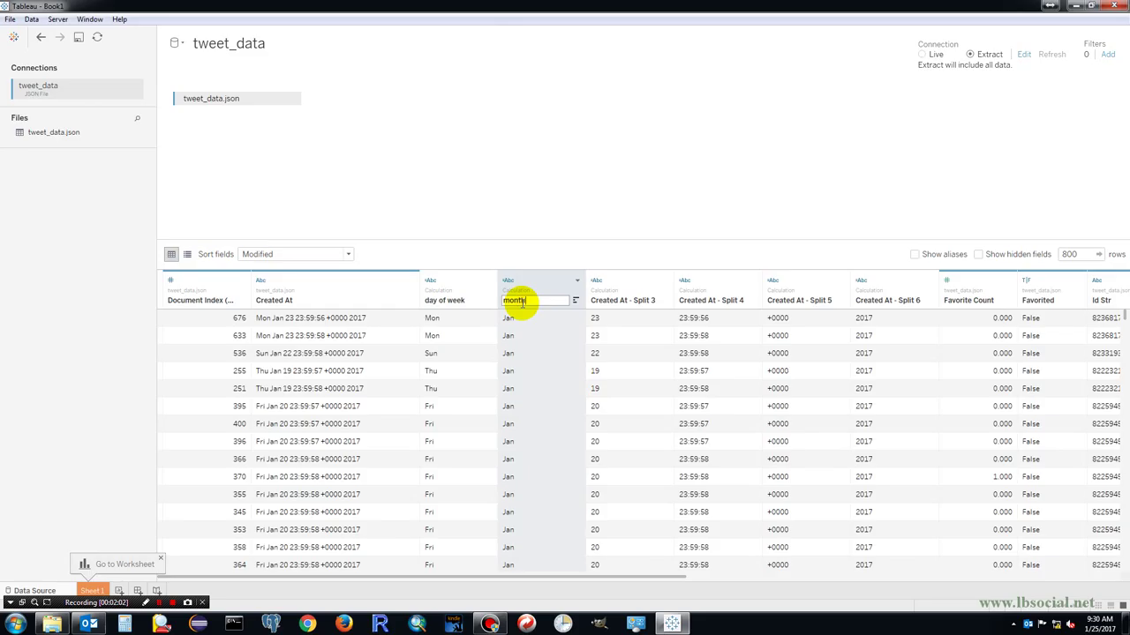
{"action": "key", "text": "Return"}
Rename the third Created At split column to "day" and the fourth to "time".
{"action": "left_click", "coordinate": [595, 302]}
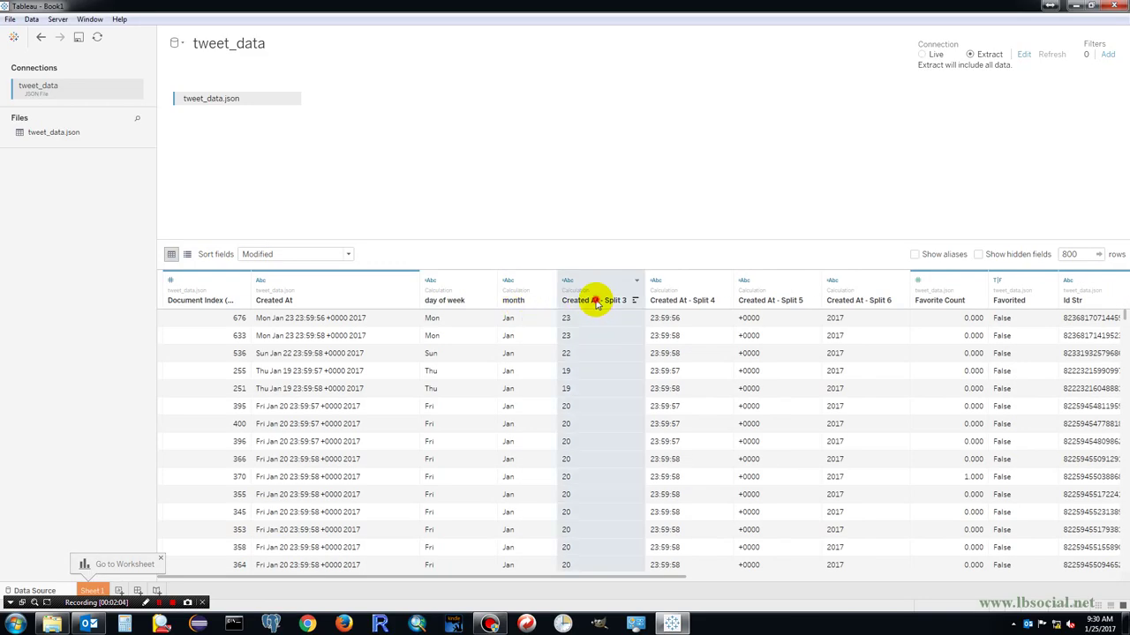
{"action": "double_click", "coordinate": [595, 302]}
{"action": "key", "text": "Return"}
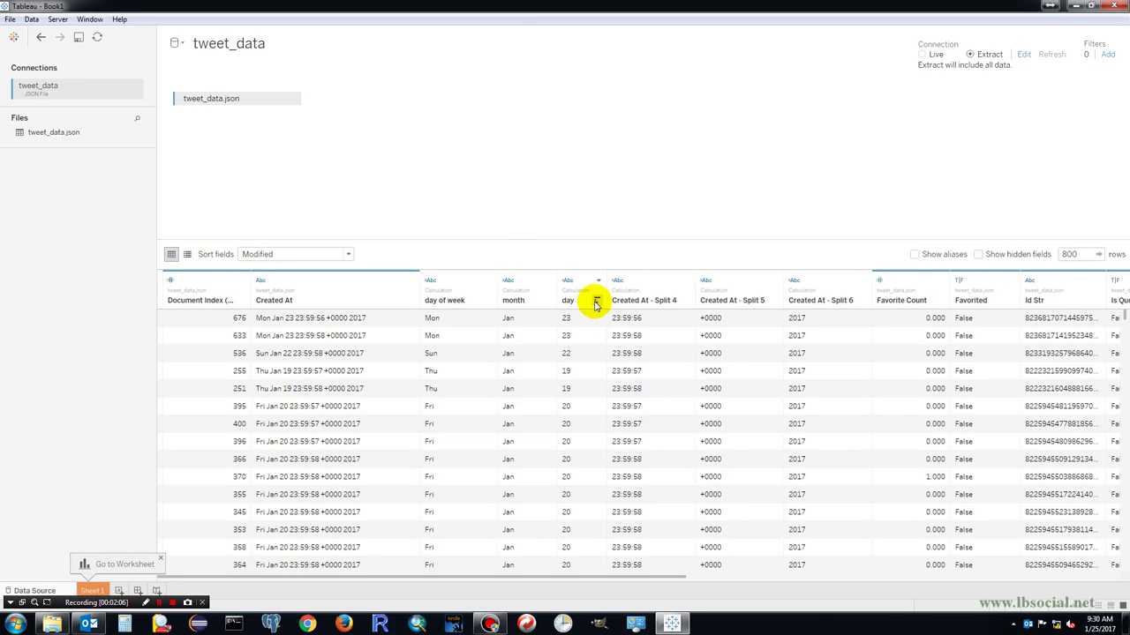
{"action": "left_click", "coordinate": [627, 302]}
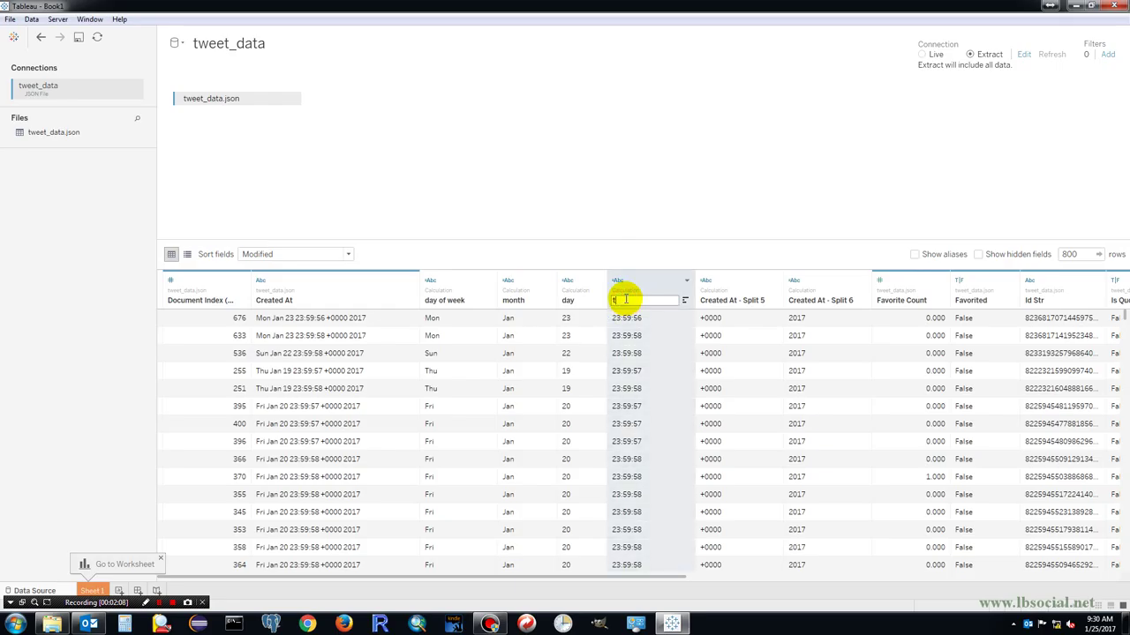
{"action": "key", "text": "Return"}
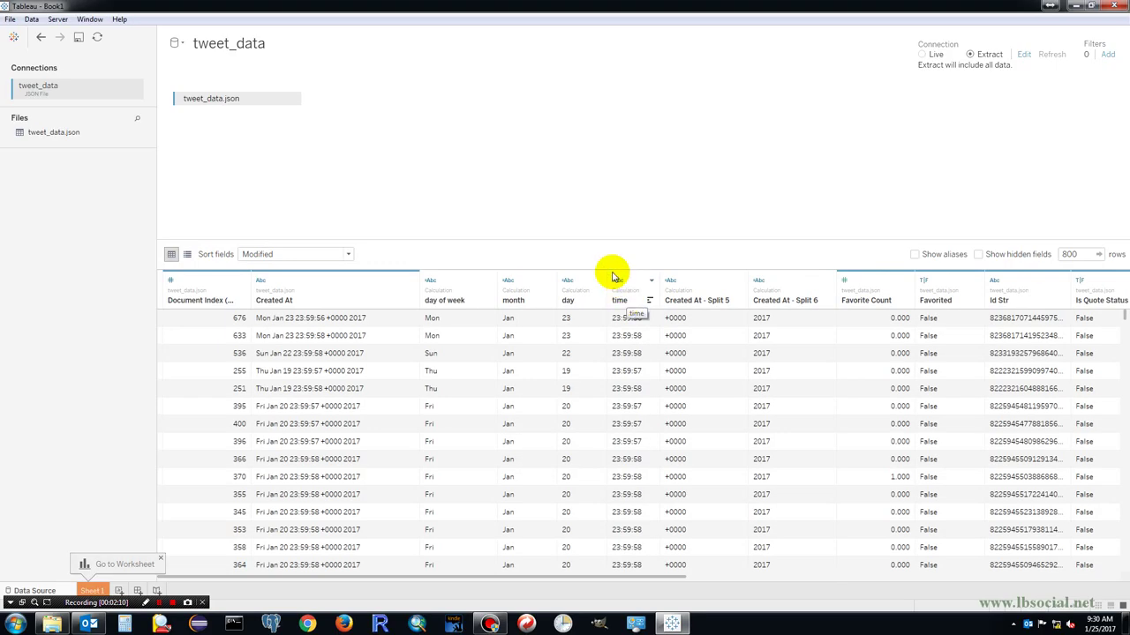
Rename the fifth Created At split column to "time zone" and the sixth to "year".
{"action": "left_click", "coordinate": [694, 300]}
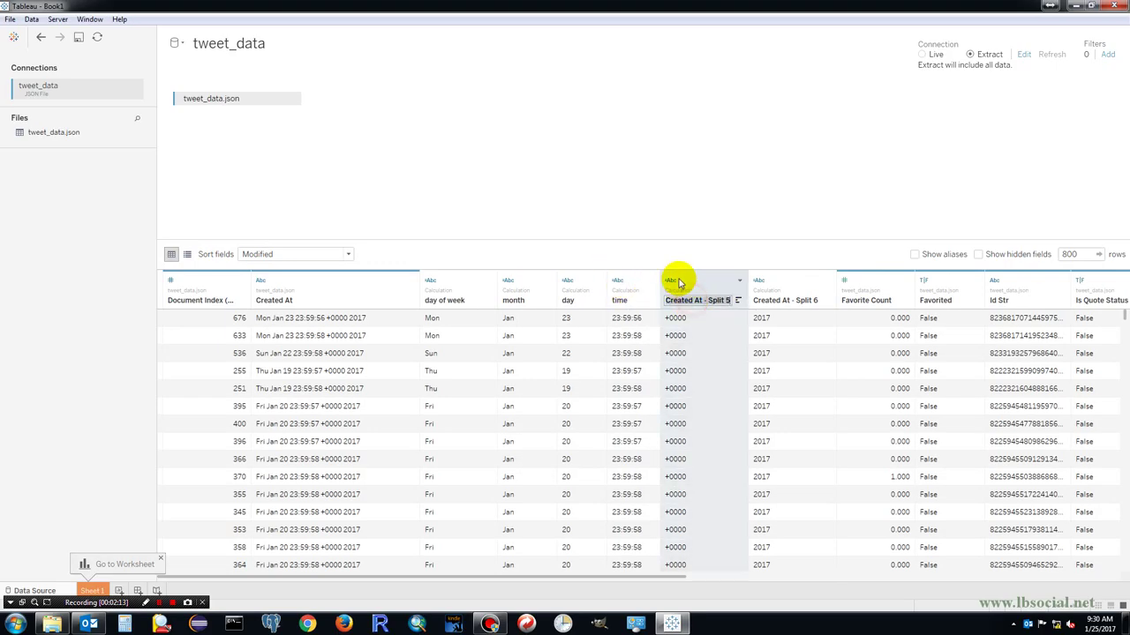
{"action": "key", "text": "Return"}
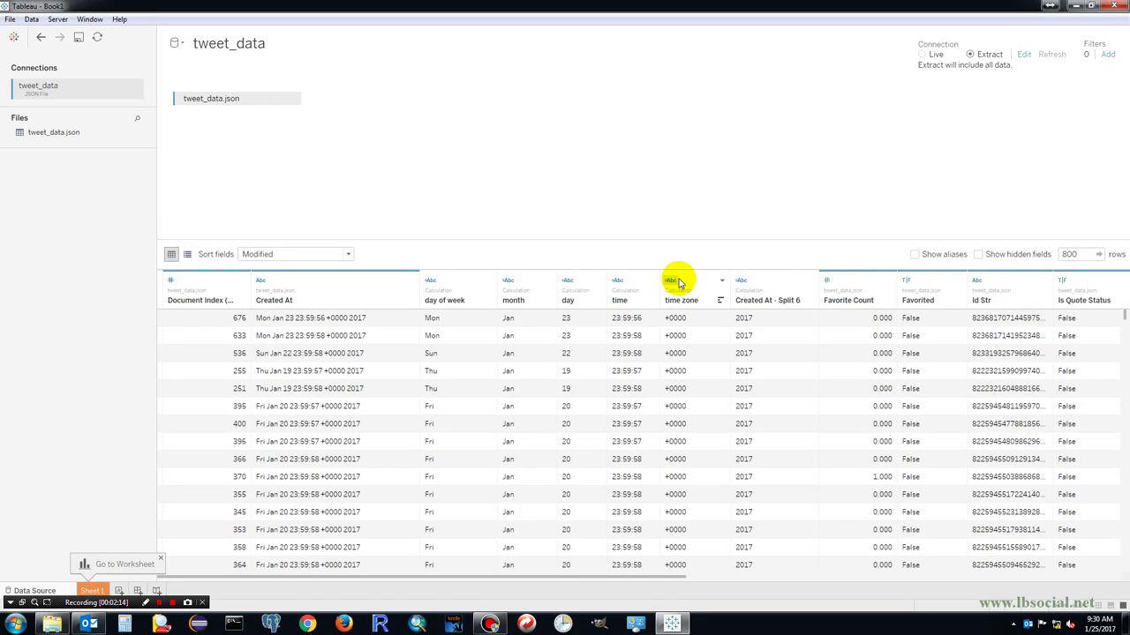
{"action": "left_click", "coordinate": [755, 293]}
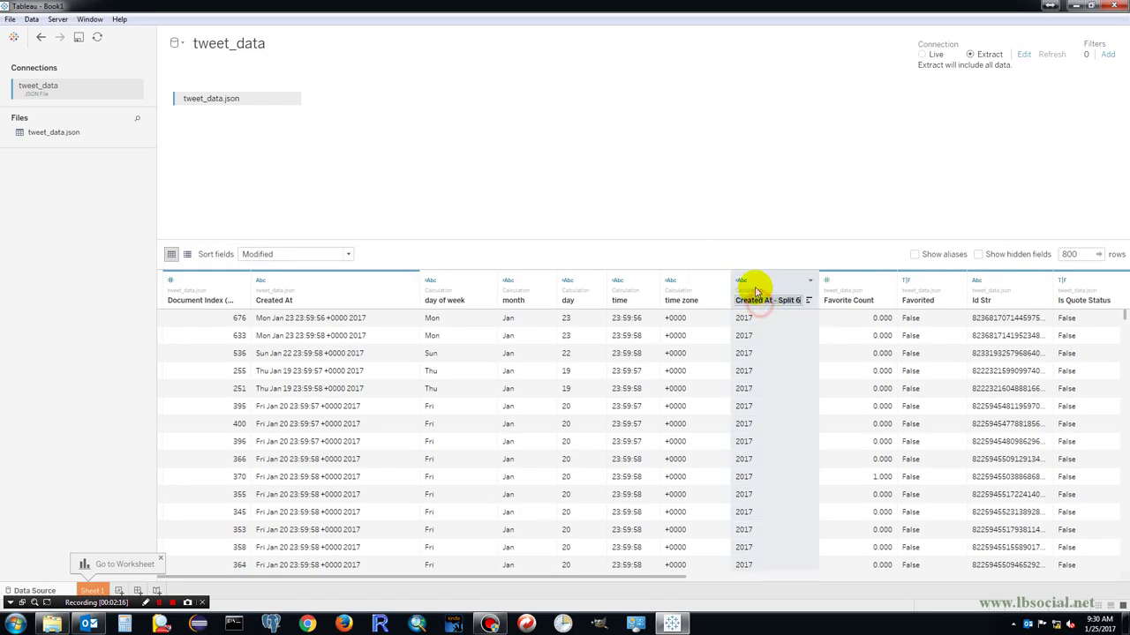
{"action": "type", "text": "year"}
{"action": "key", "text": "Return"}
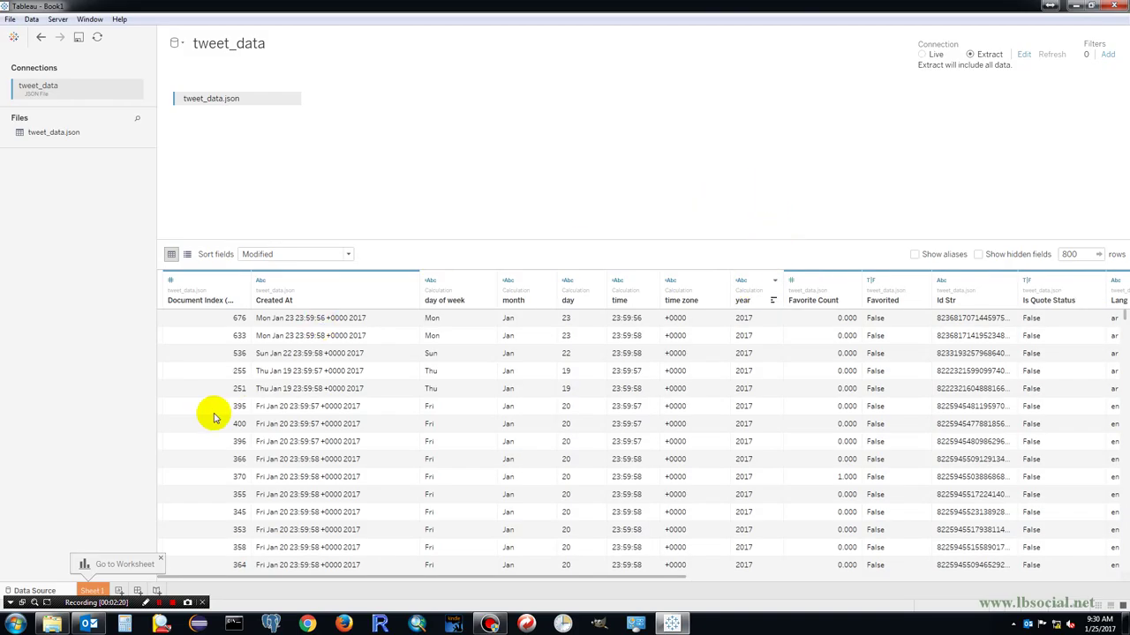
Save the data extract as tweet_data in the week3 folder and open the Sheet 1 worksheet.
{"action": "left_click", "coordinate": [94, 590]}
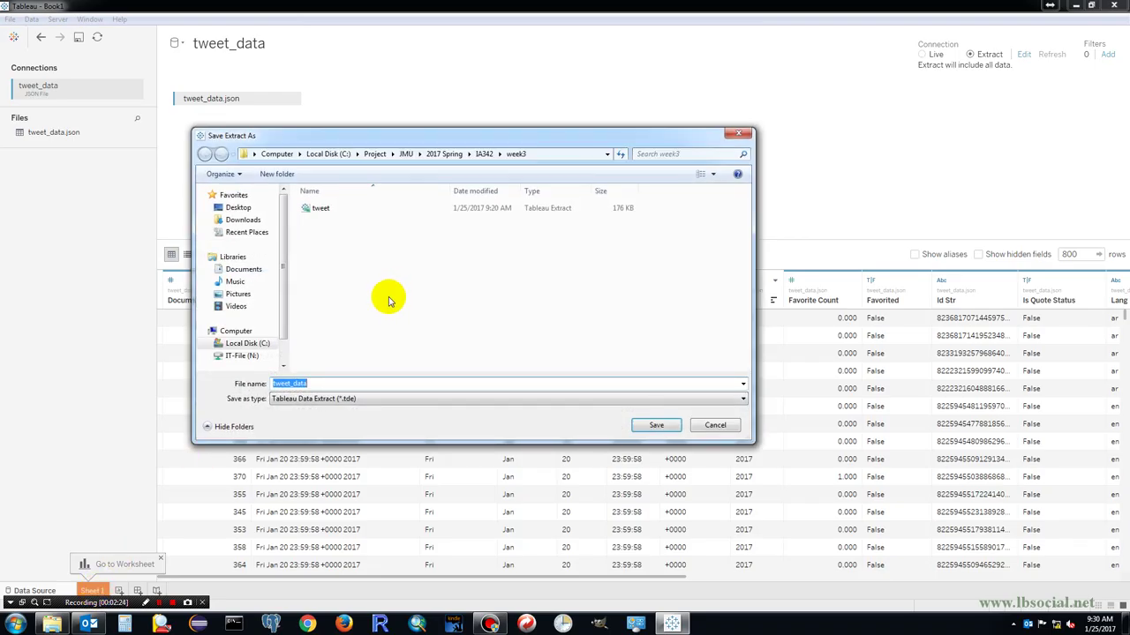
{"action": "left_click", "coordinate": [340, 382]}
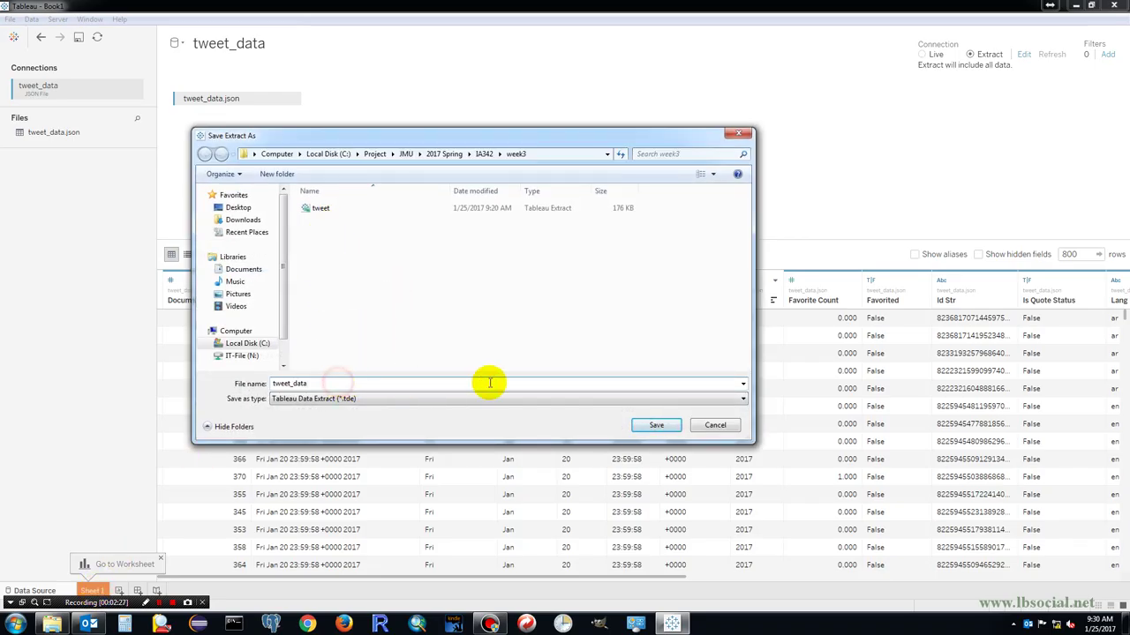
{"action": "left_click", "coordinate": [656, 427]}
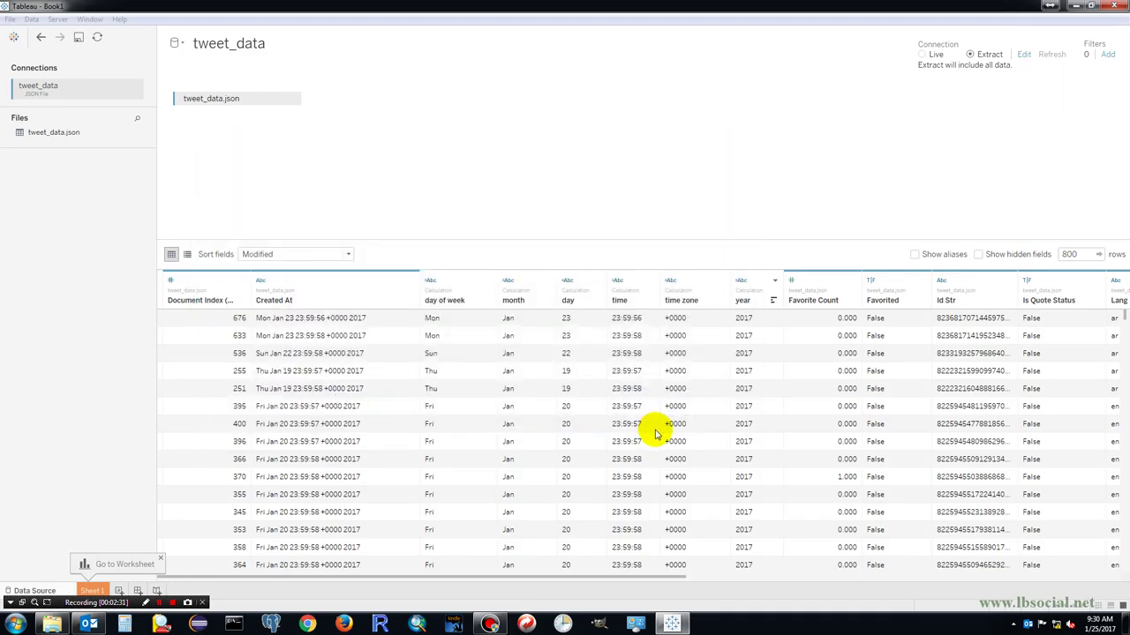
{"action": "left_click", "coordinate": [93, 590]}
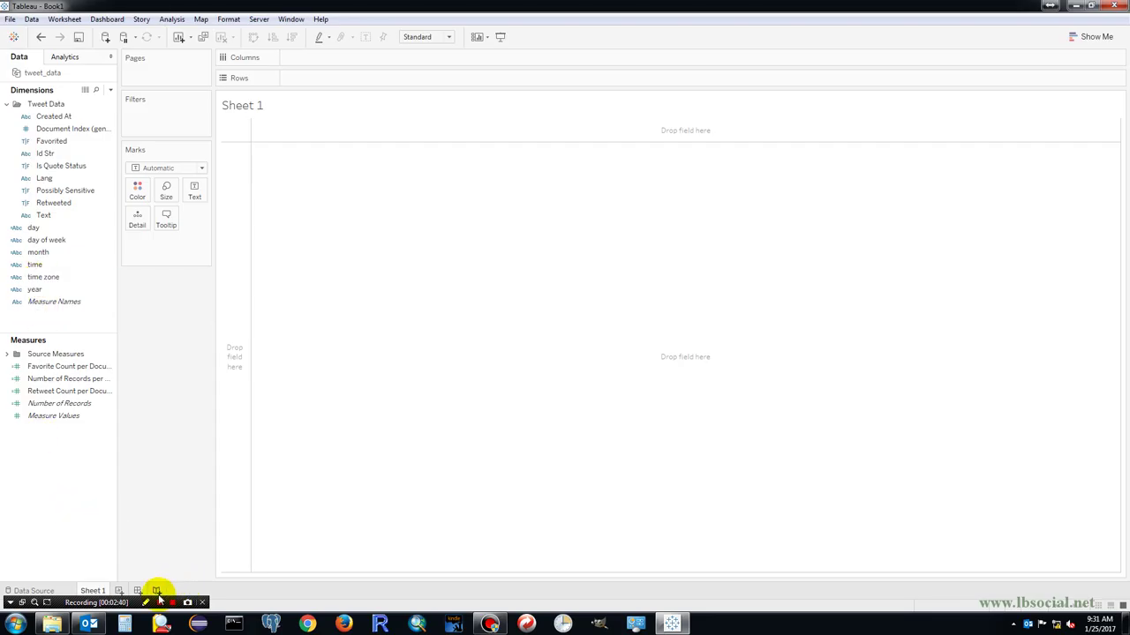
{"action": "left_click", "coordinate": [157, 593]}
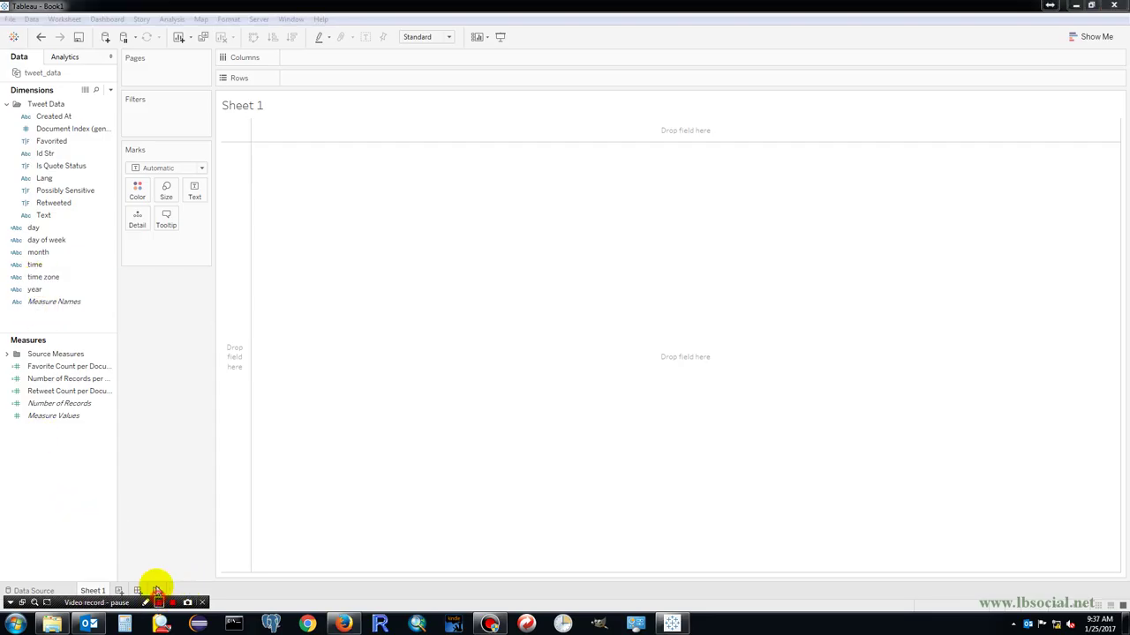
Create a calculated field named month_int with the value 1 and move it from the measures to the dimensions.
{"action": "right_click", "coordinate": [63, 323]}
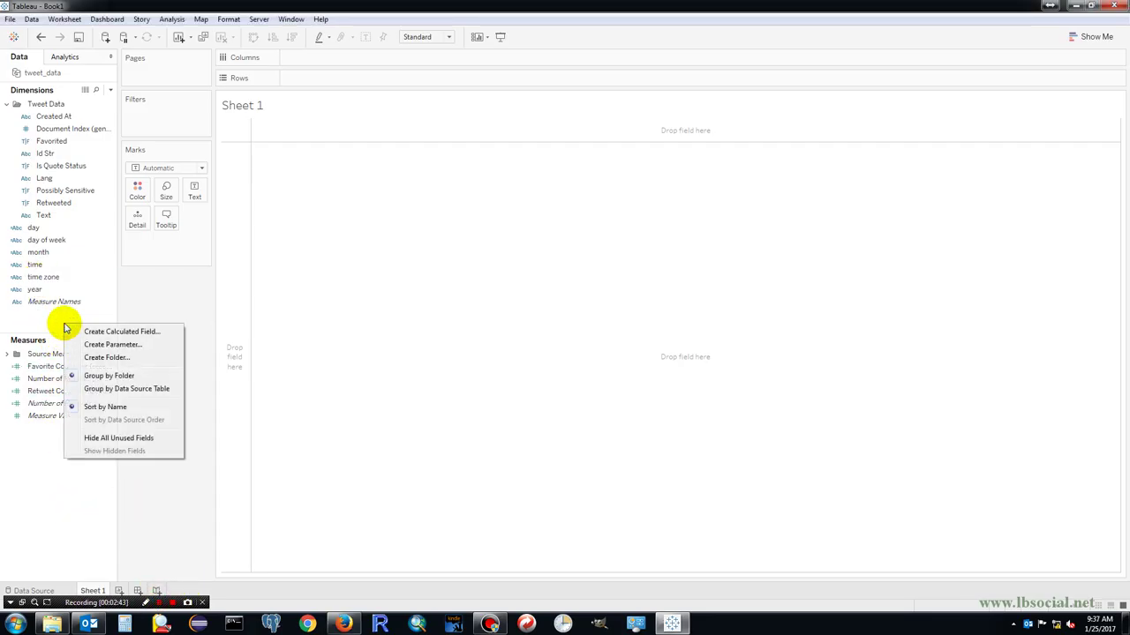
{"action": "left_click", "coordinate": [102, 333]}
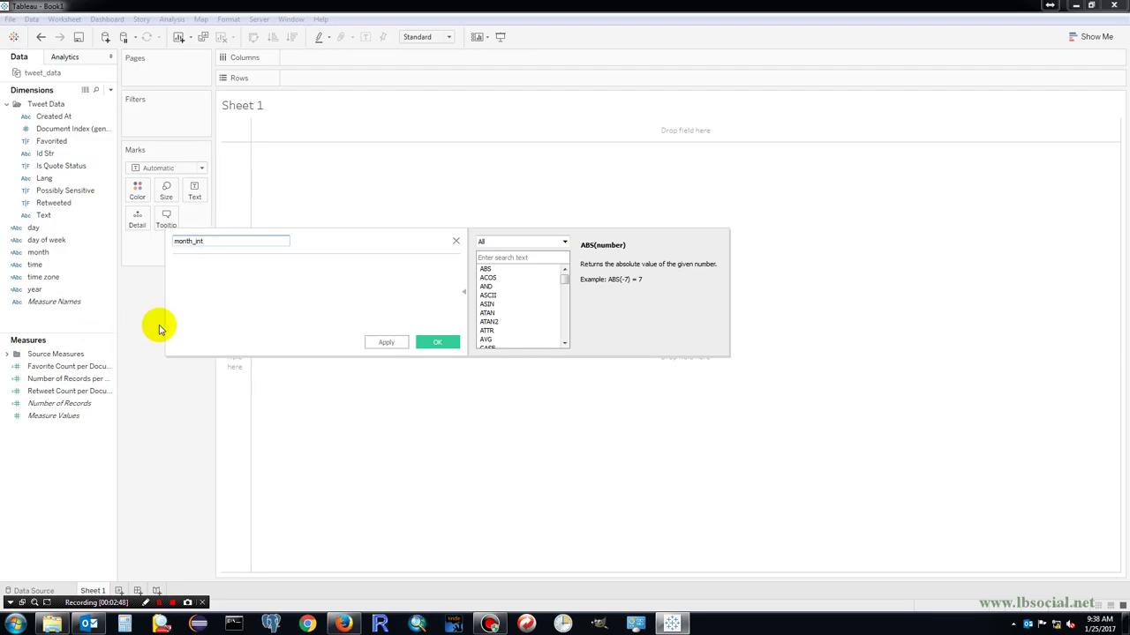
{"action": "left_click", "coordinate": [215, 284]}
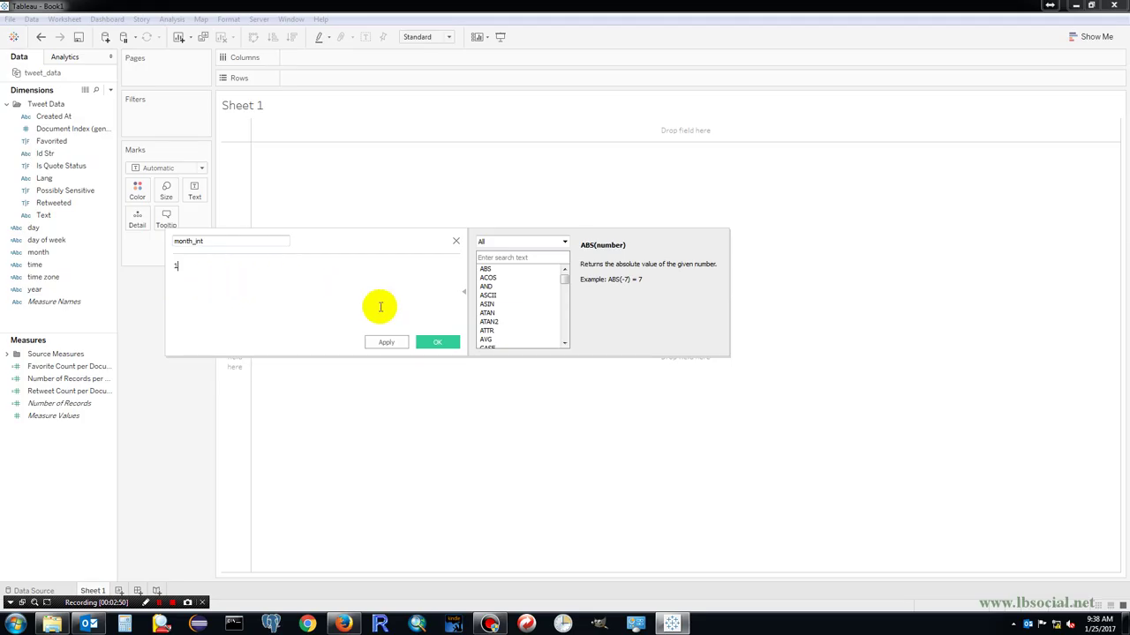
{"action": "left_click", "coordinate": [437, 341]}
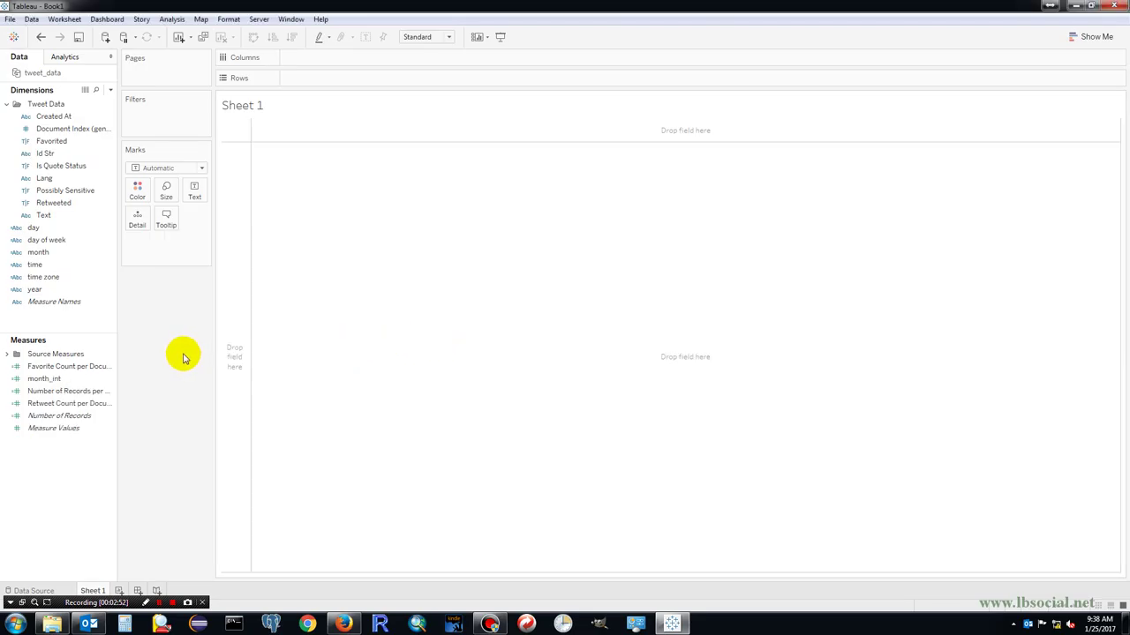
{"action": "left_click_drag", "start_coordinate": [50, 380], "coordinate": [83, 334]}
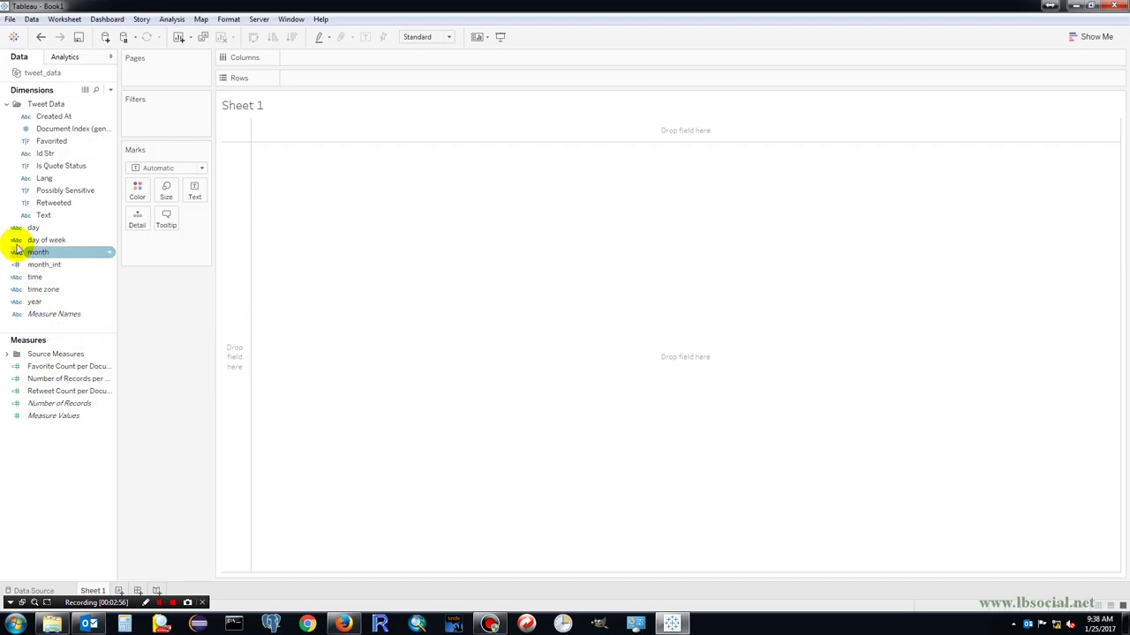
Change the data type of the day and year dimensions from string to whole number.
{"action": "left_click", "coordinate": [15, 228]}
{"action": "left_click", "coordinate": [38, 253]}
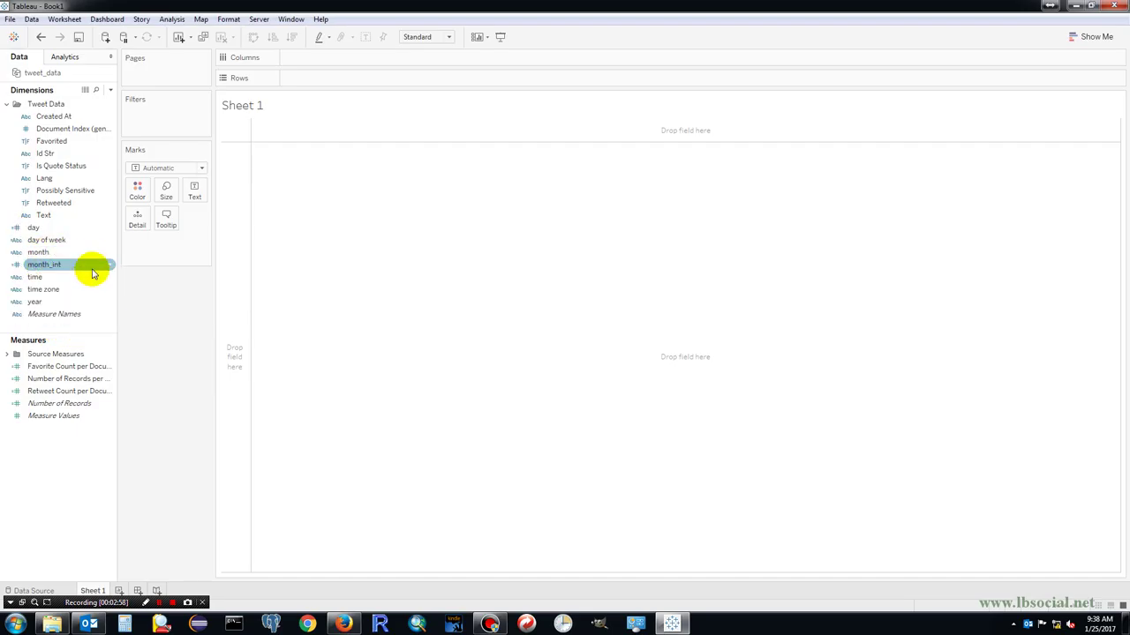
{"action": "left_click", "coordinate": [15, 304]}
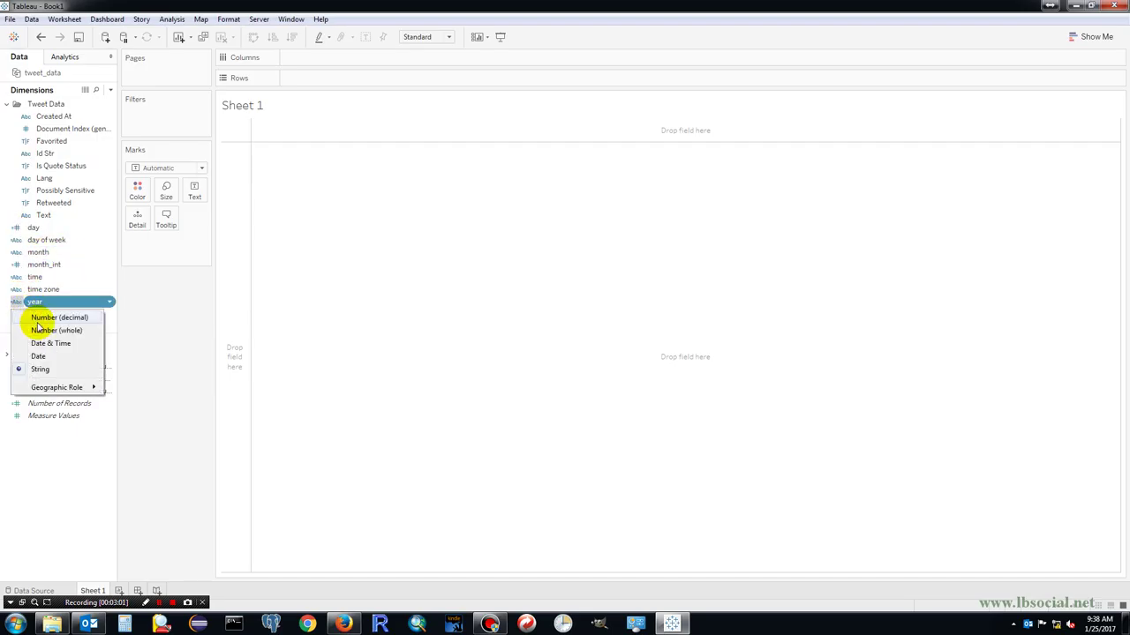
{"action": "left_click", "coordinate": [38, 327]}
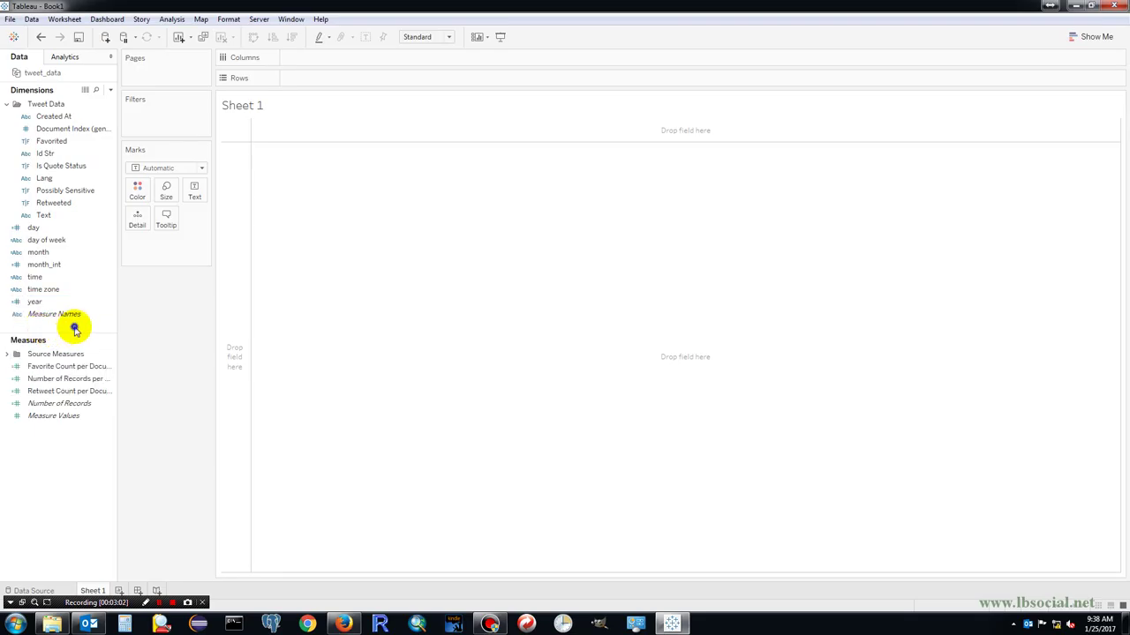
Create a calculated field named date_created with the formula MAKEDATE([year],[month_int],[day]).
{"action": "right_click", "coordinate": [75, 328]}
{"action": "left_click", "coordinate": [90, 332]}
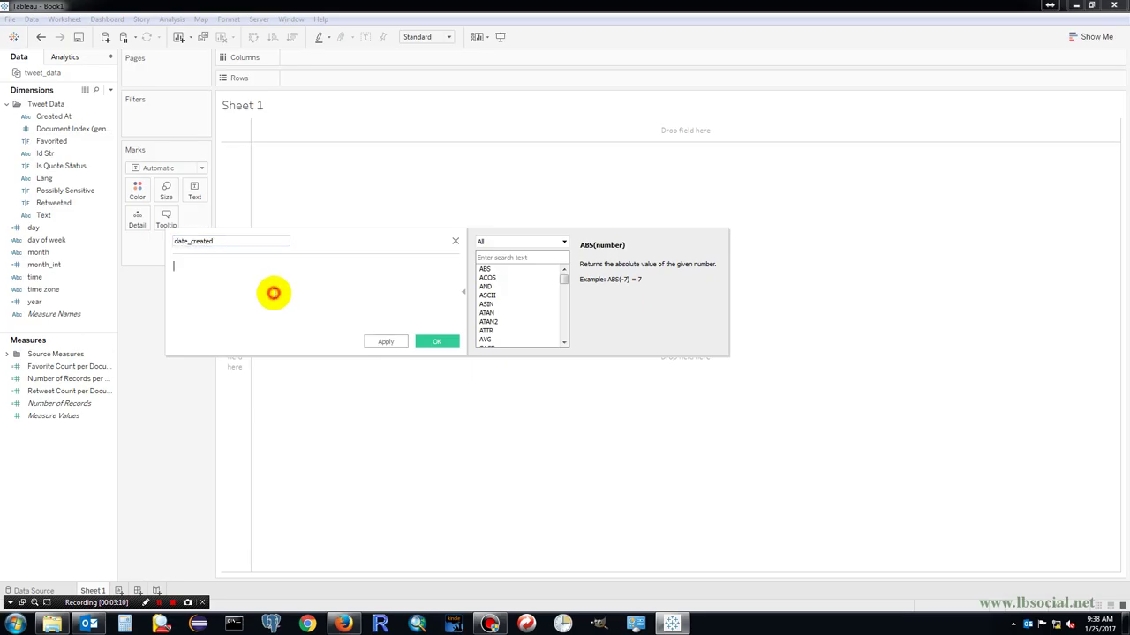
{"action": "left_click", "coordinate": [275, 293]}
{"action": "type", "text": "mak"}
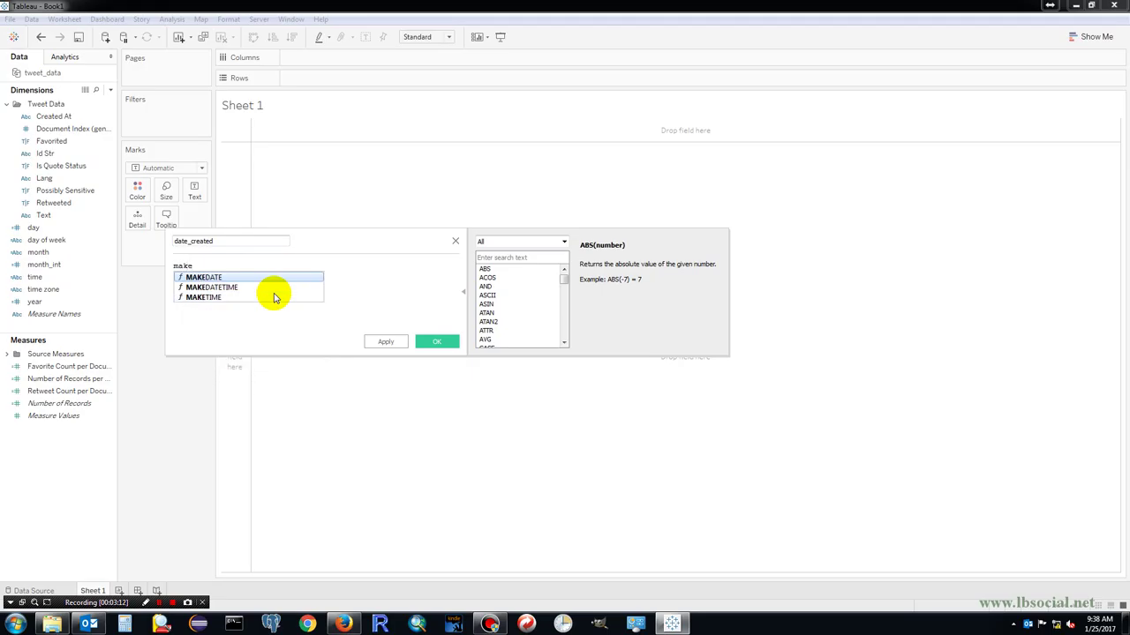
{"action": "type", "text": "e"}
{"action": "double_click", "coordinate": [202, 277]}
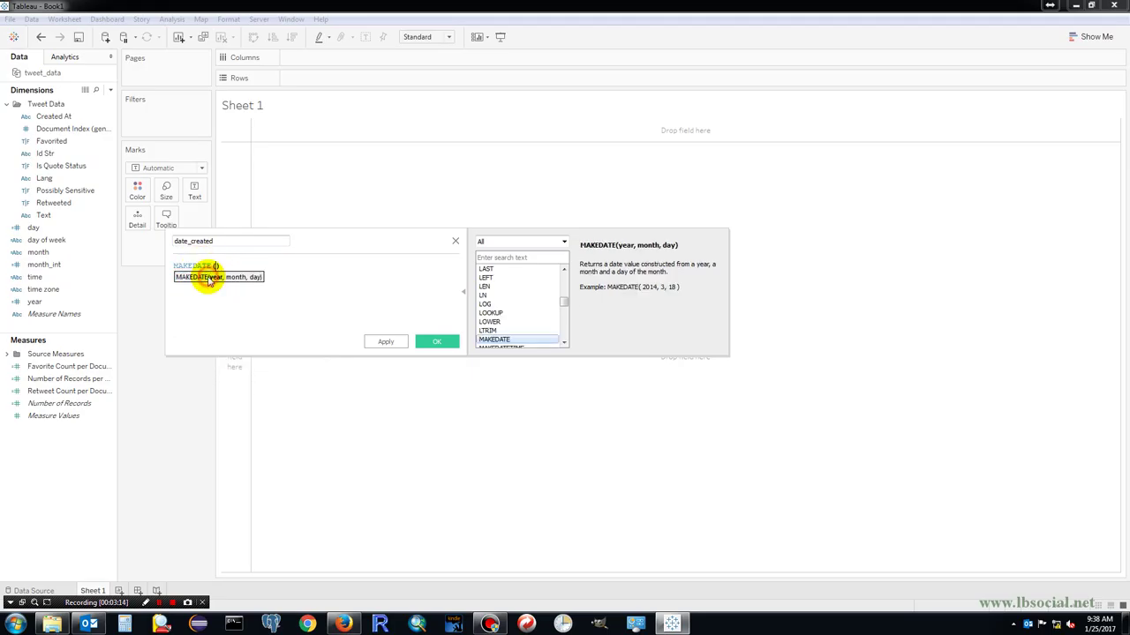
{"action": "left_click_drag", "start_coordinate": [43, 300], "coordinate": [217, 285]}
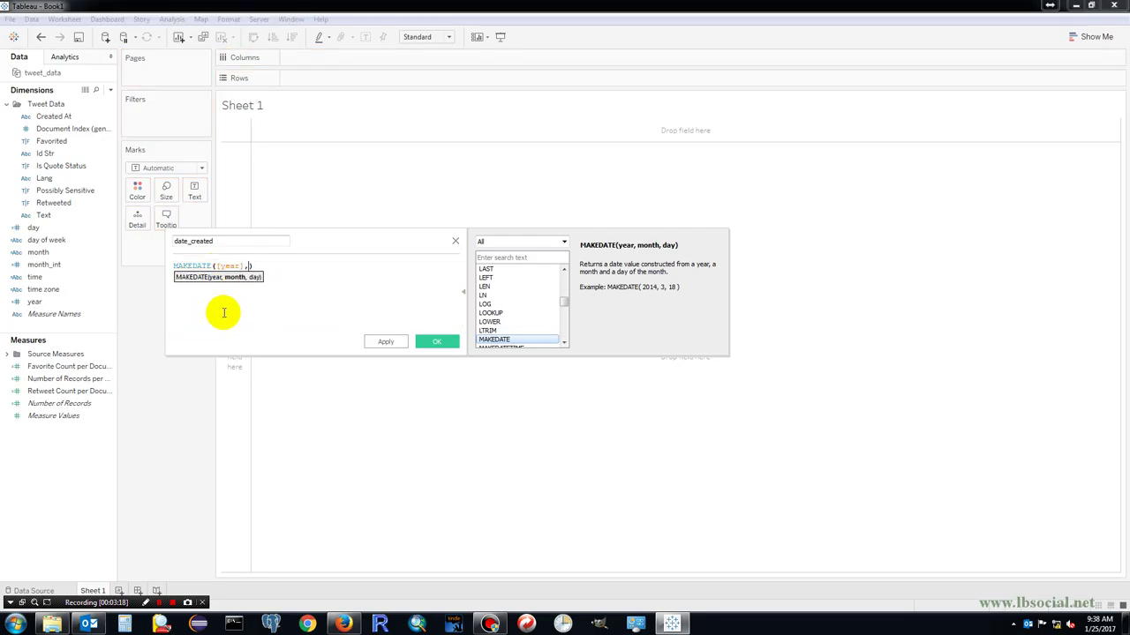
{"action": "left_click_drag", "start_coordinate": [46, 264], "coordinate": [256, 266]}
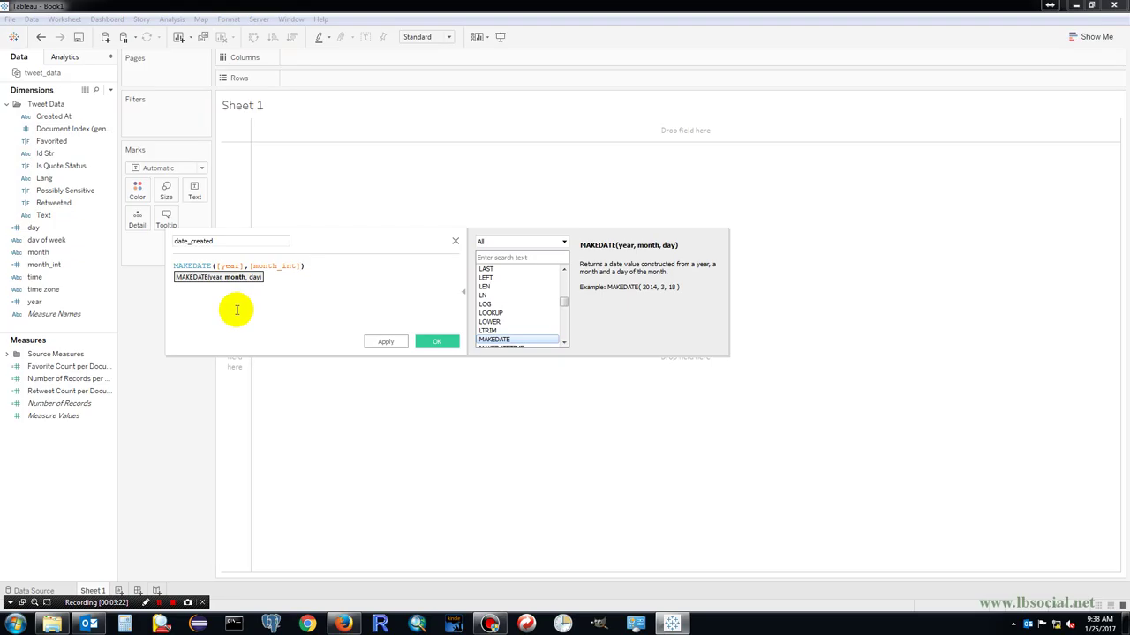
{"action": "left_click_drag", "start_coordinate": [32, 227], "coordinate": [307, 266]}
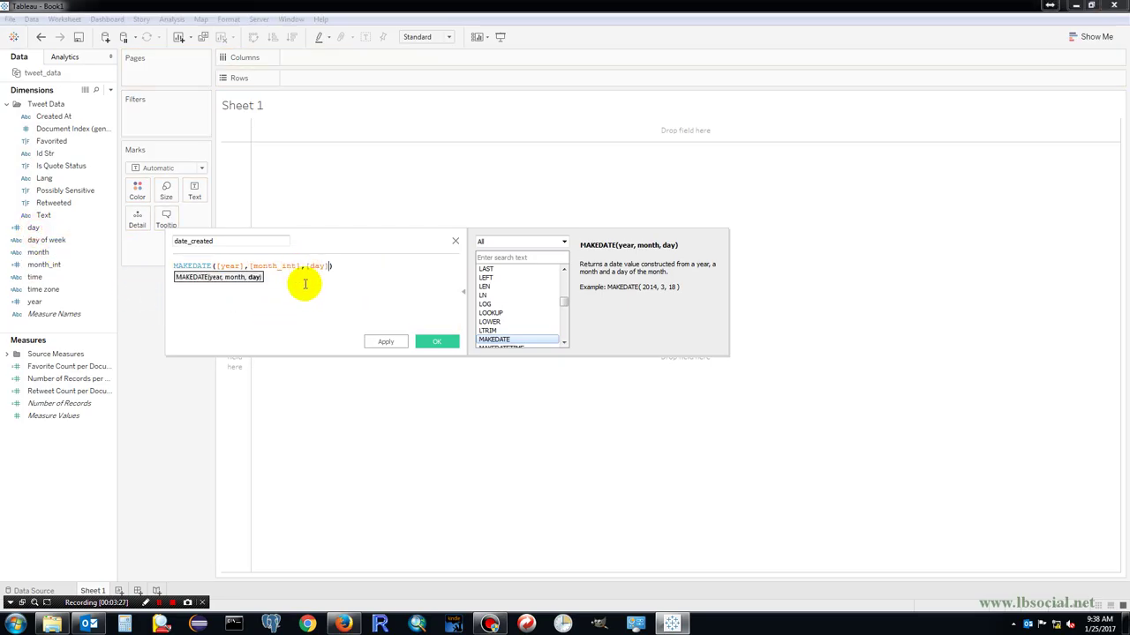
{"action": "left_click", "coordinate": [299, 317]}
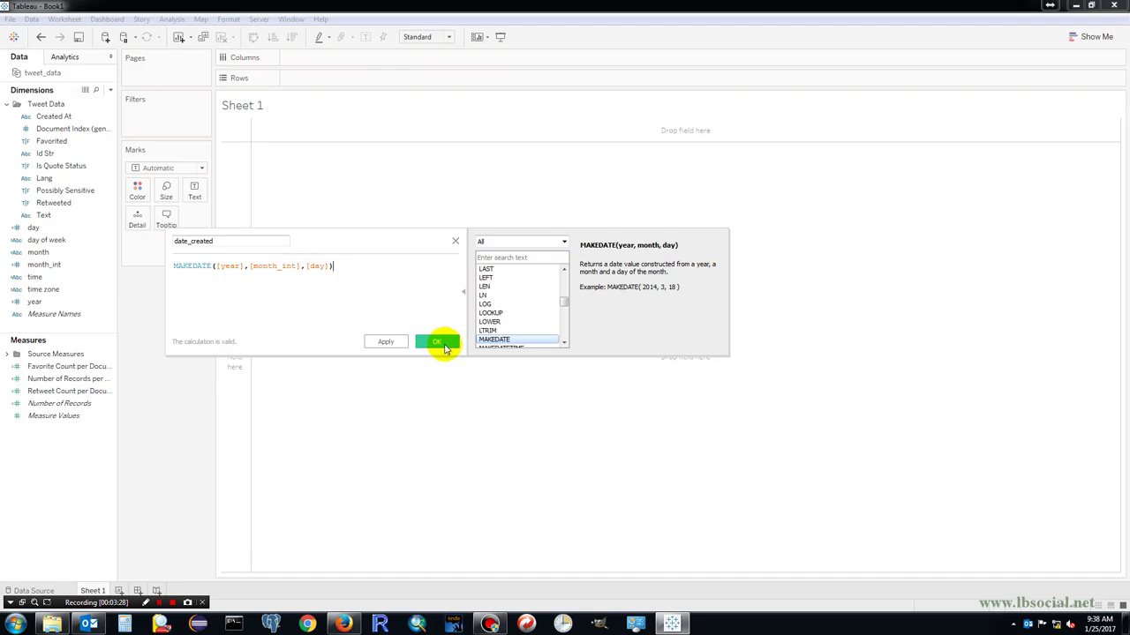
{"action": "left_click", "coordinate": [437, 341]}
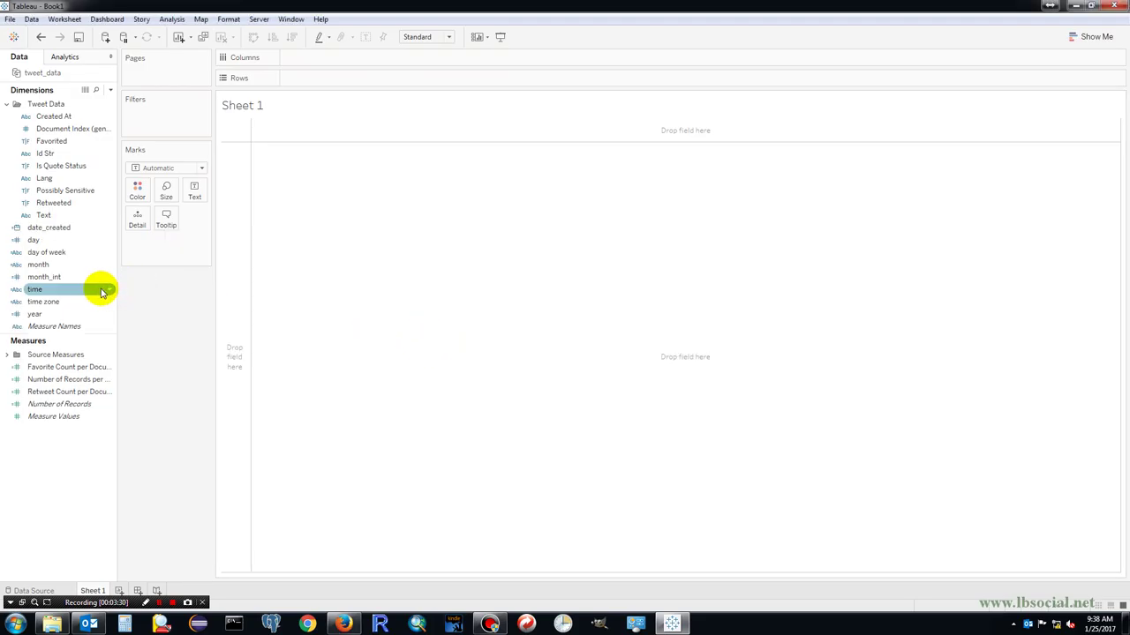
{"action": "left_click", "coordinate": [64, 233]}
{"action": "left_click", "coordinate": [155, 331]}
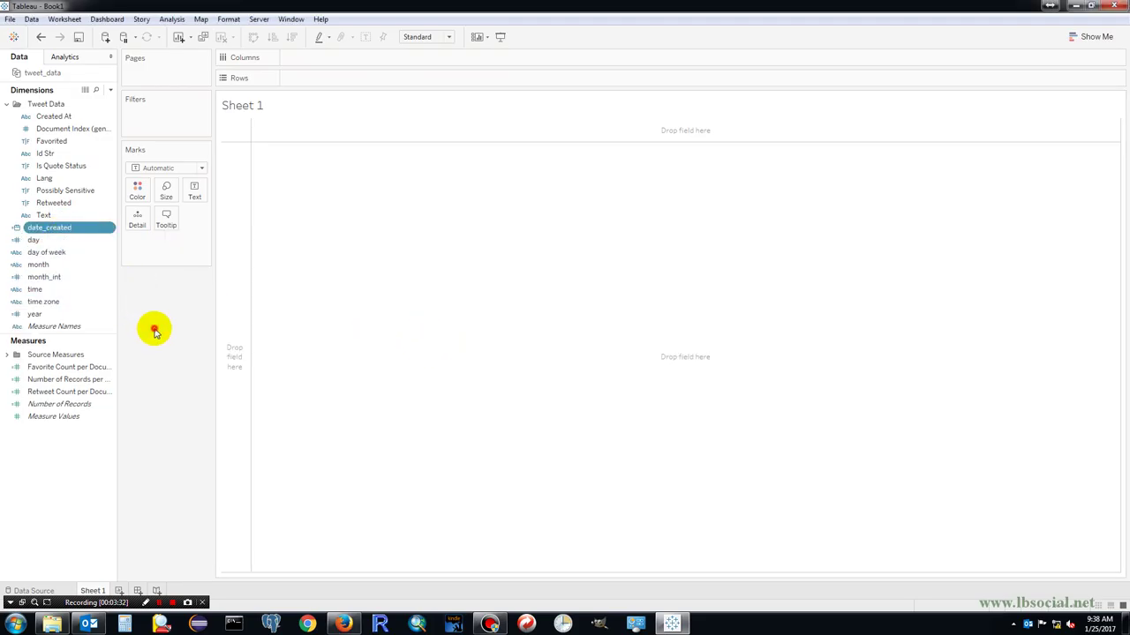
{"action": "left_click", "coordinate": [166, 607]}
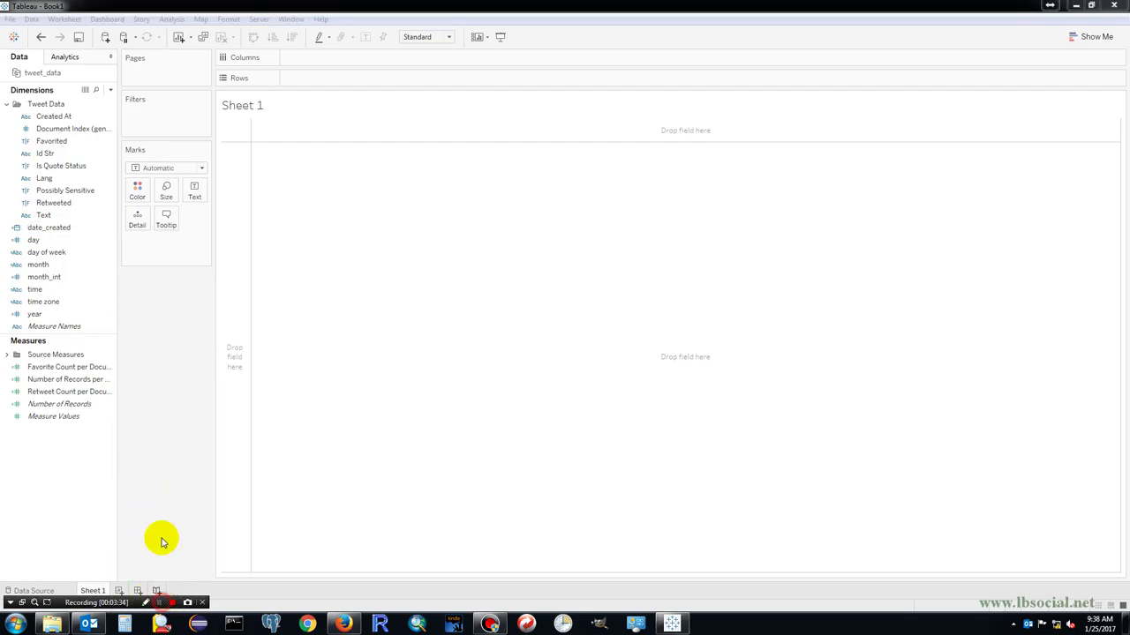
{"action": "left_click", "coordinate": [145, 418]}
{"action": "left_click", "coordinate": [159, 603]}
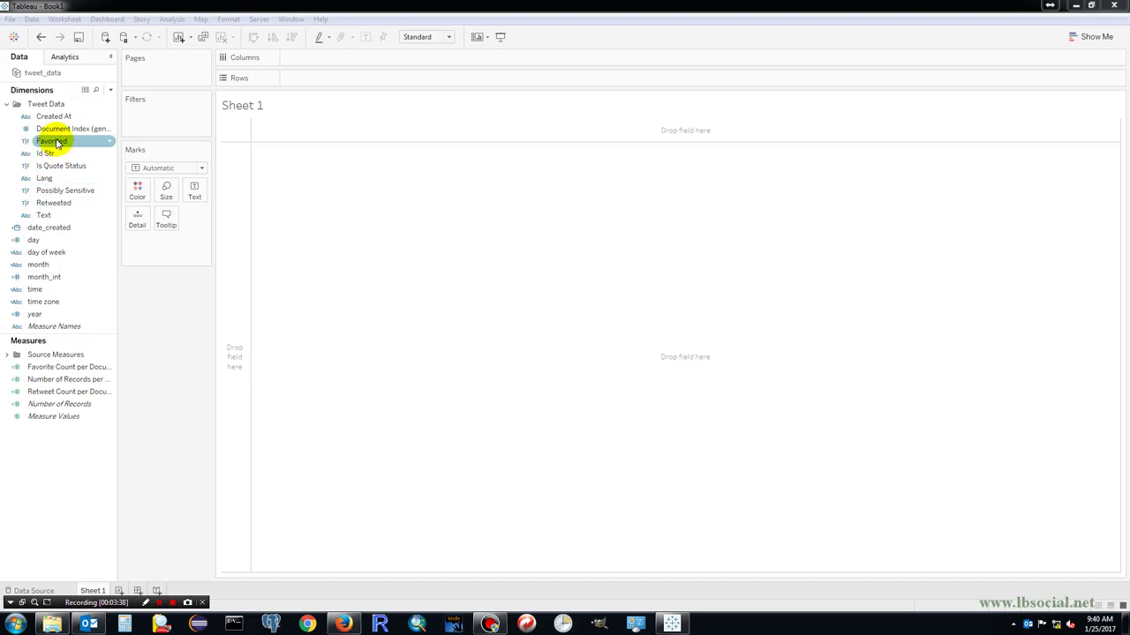
Build a text table with Measure Names on the columns and Id Str followed by Text on the rows.
{"action": "left_click_drag", "start_coordinate": [52, 325], "coordinate": [320, 58]}
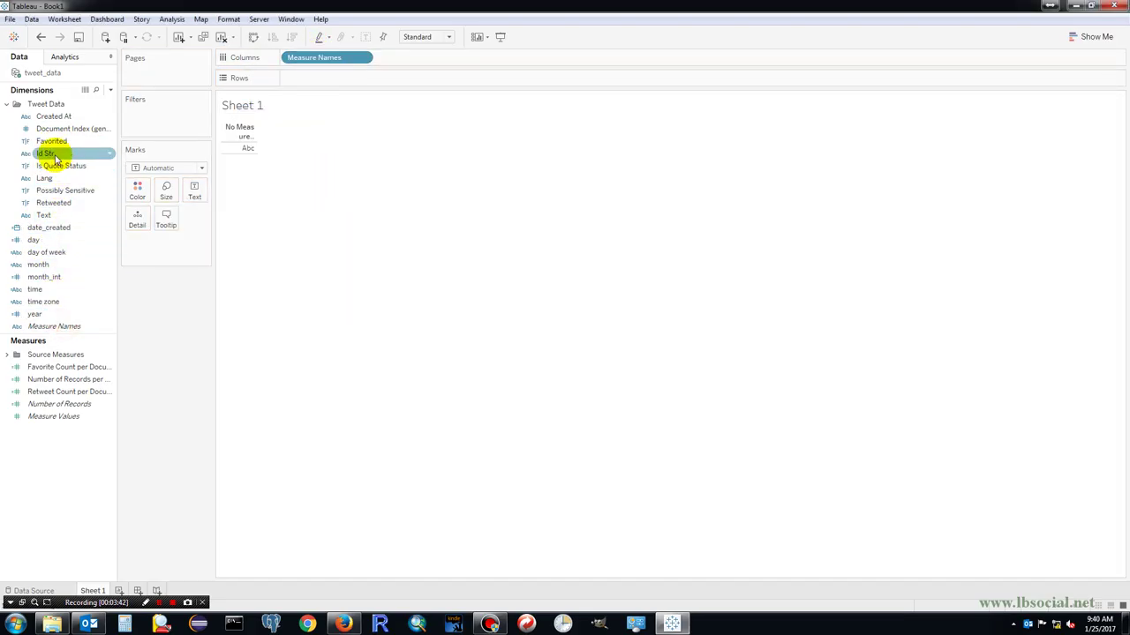
{"action": "left_click_drag", "start_coordinate": [49, 153], "coordinate": [323, 78]}
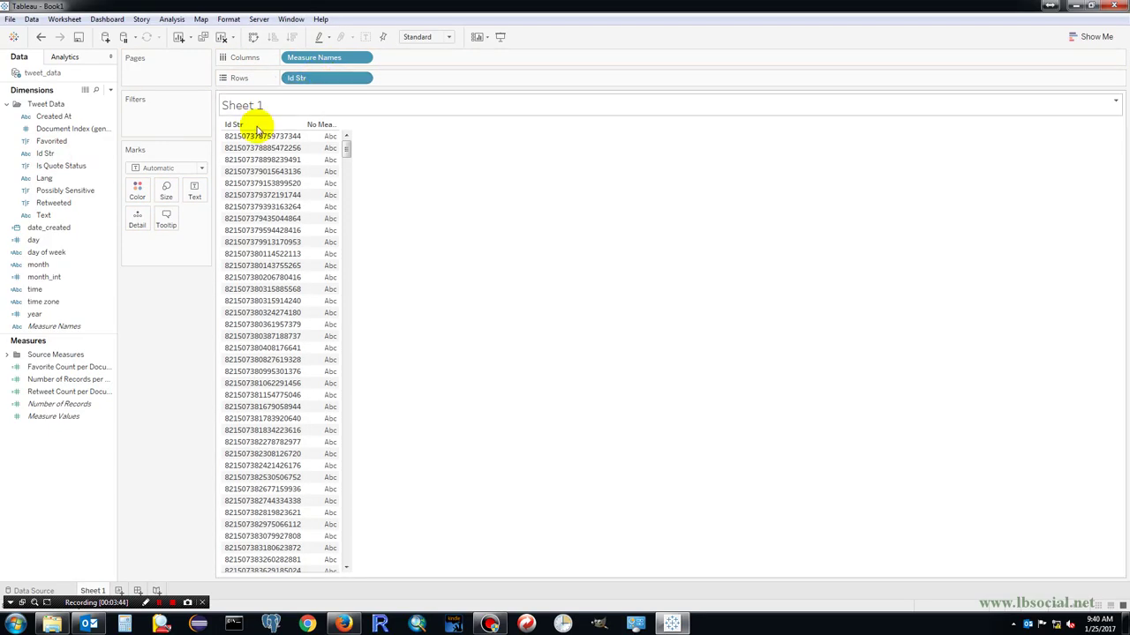
{"action": "left_click_drag", "start_coordinate": [60, 217], "coordinate": [406, 84]}
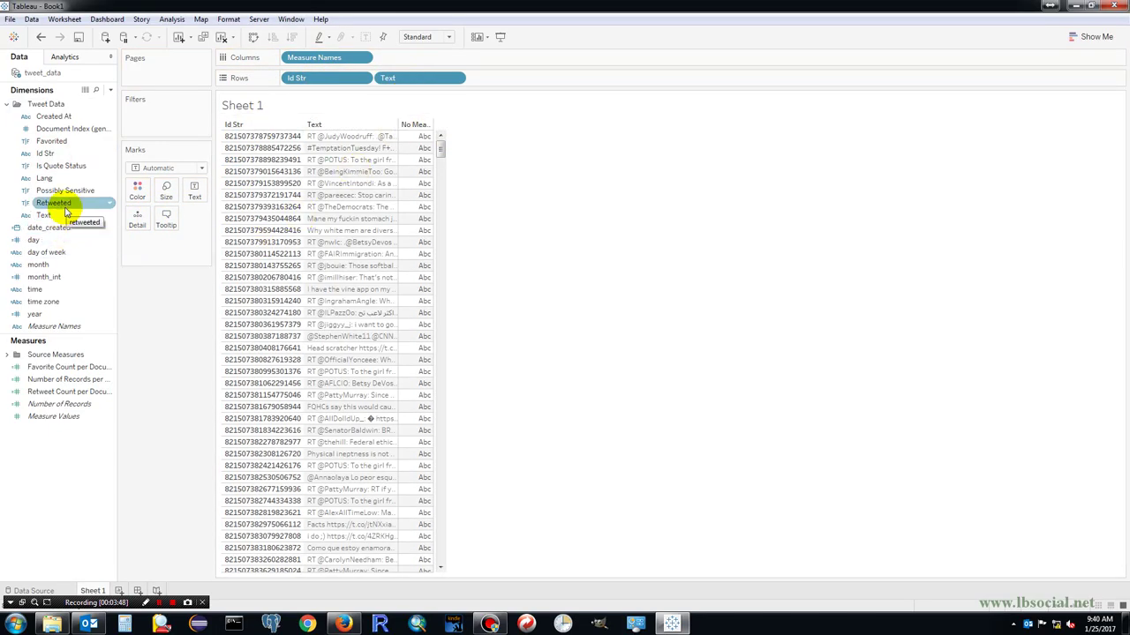
Add Retweeted and date_created to the rows after Text, with date_created shown as a discrete exact date.
{"action": "left_click_drag", "start_coordinate": [66, 212], "coordinate": [452, 124]}
{"action": "left_click_drag", "start_coordinate": [507, 82], "coordinate": [506, 82]}
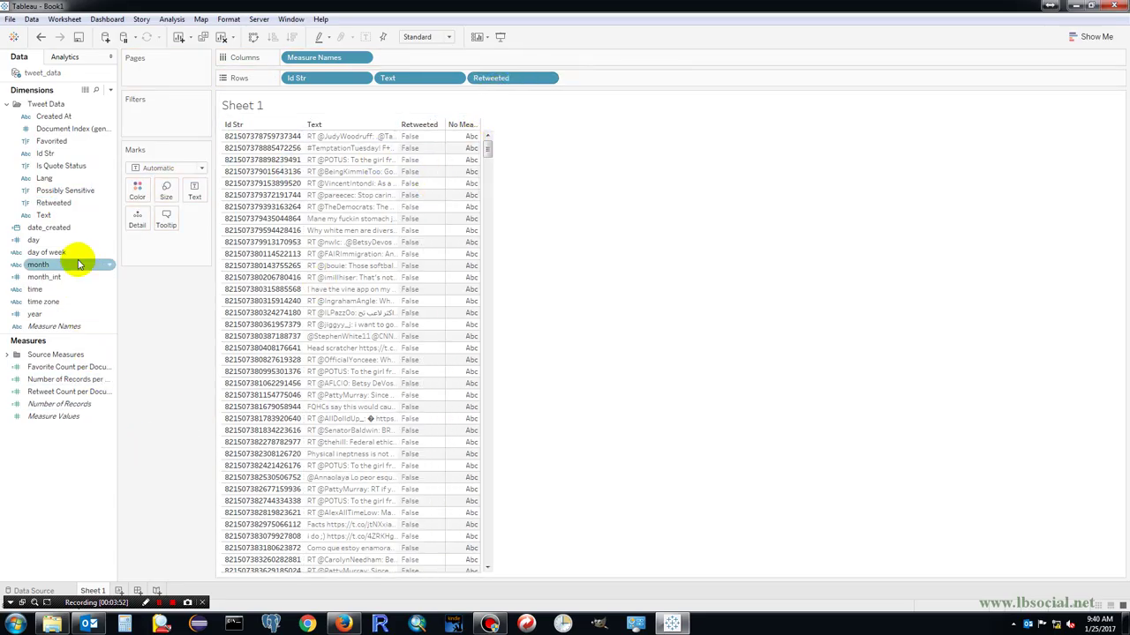
{"action": "left_click_drag", "start_coordinate": [48, 231], "coordinate": [589, 78]}
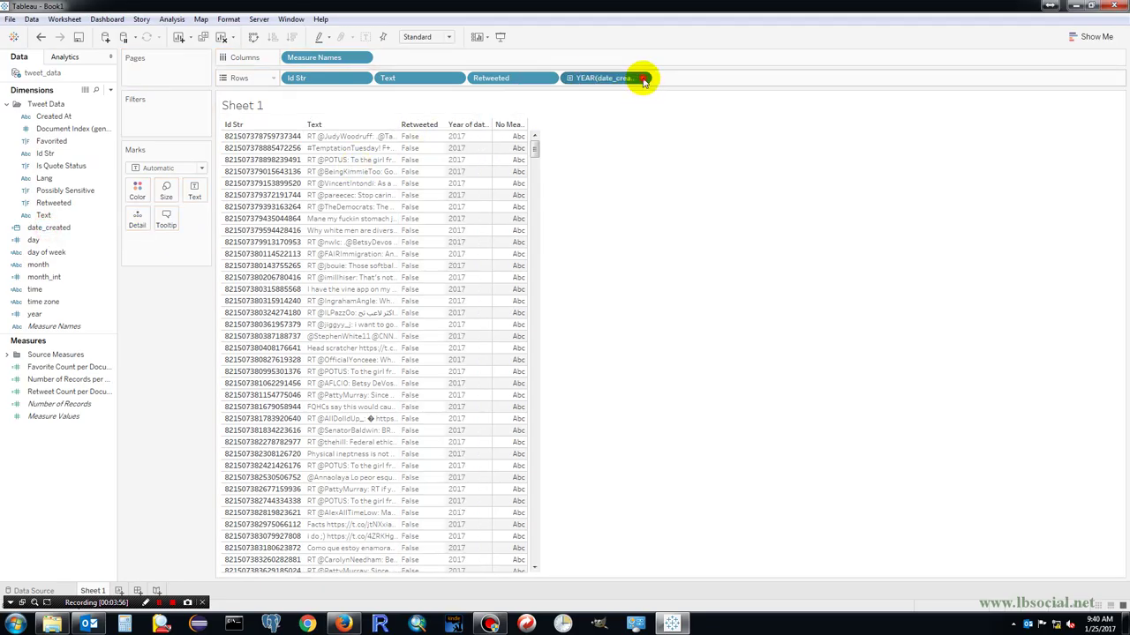
{"action": "left_click", "coordinate": [644, 80]}
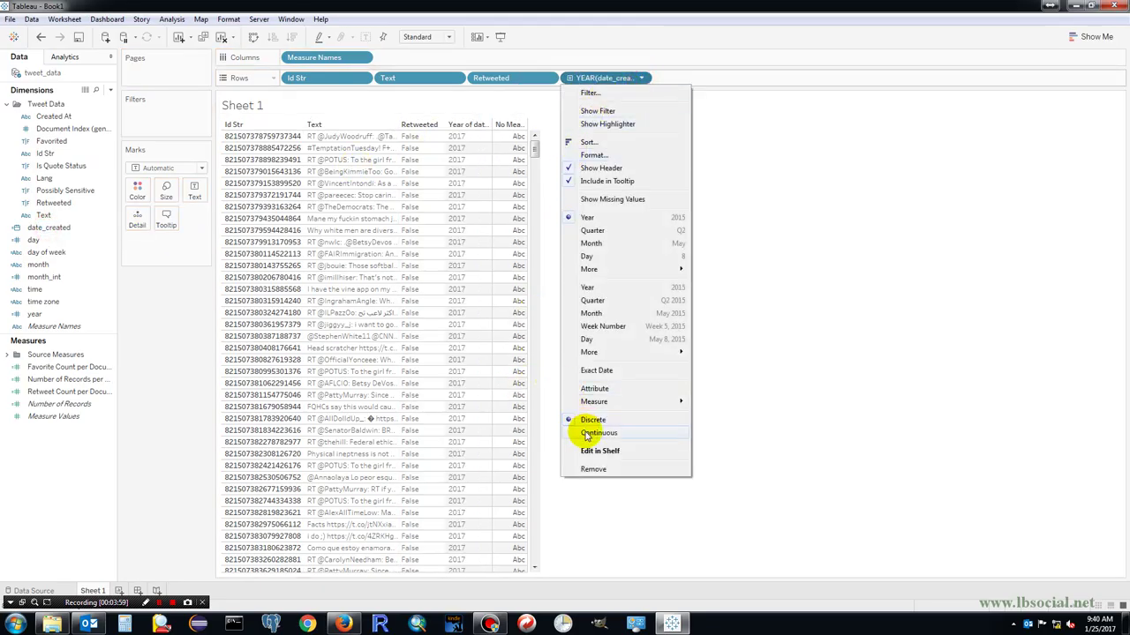
{"action": "left_click", "coordinate": [605, 372]}
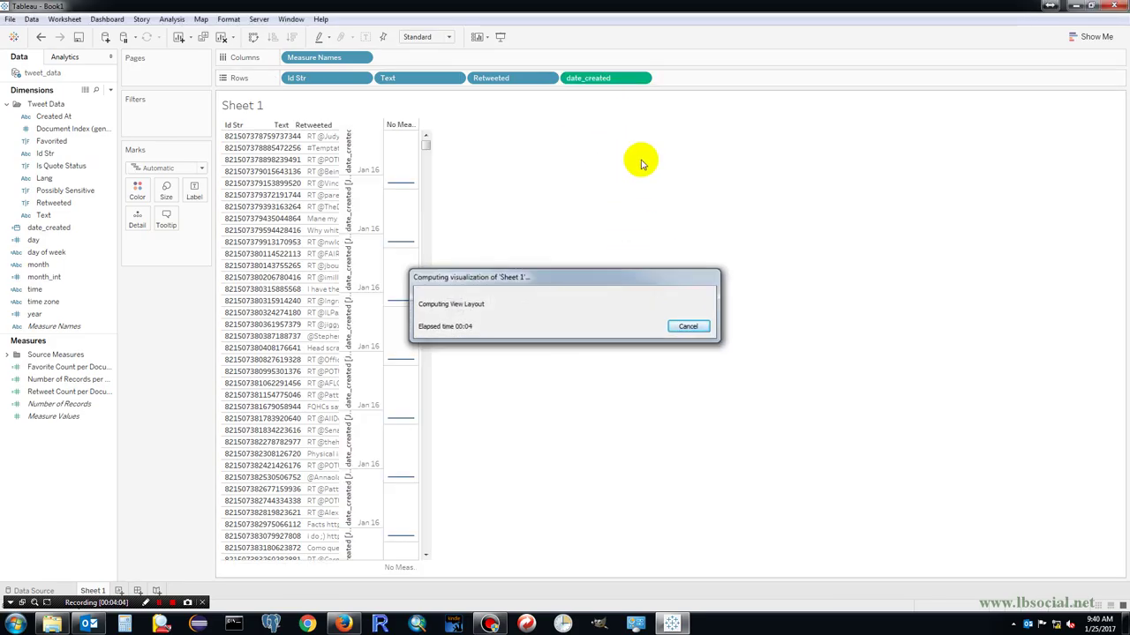
{"action": "left_click", "coordinate": [641, 78]}
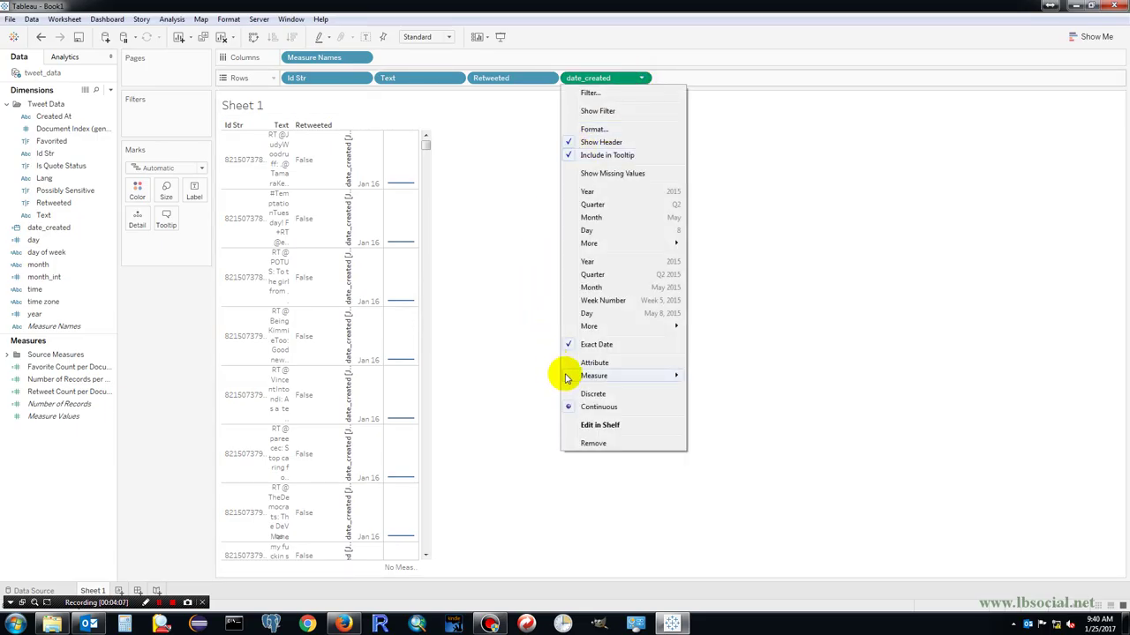
{"action": "left_click", "coordinate": [593, 393]}
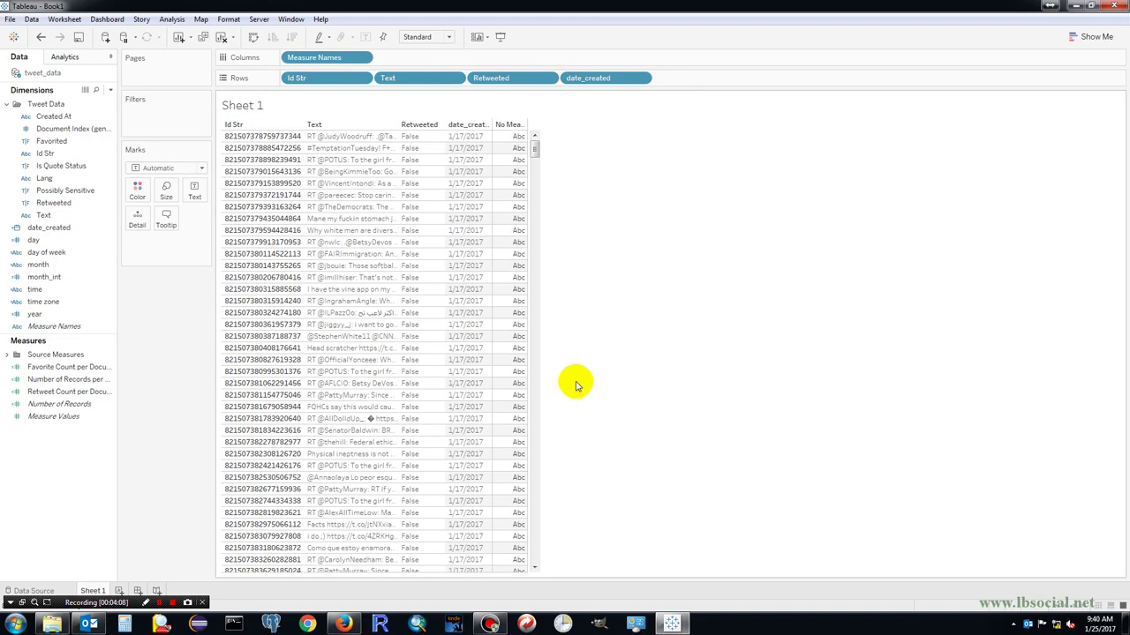
Add the per-document Favorite Count and Retweet Count measures to the rows after date_created, both as discrete values.
{"action": "left_click_drag", "start_coordinate": [83, 369], "coordinate": [713, 81]}
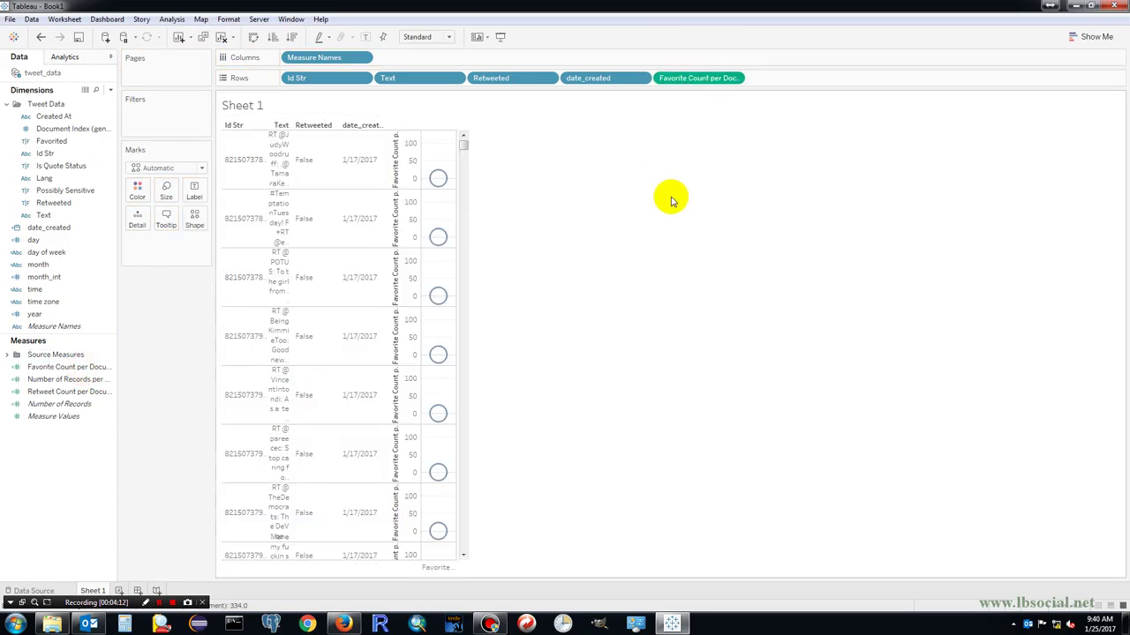
{"action": "left_click", "coordinate": [734, 78]}
{"action": "left_click", "coordinate": [685, 217]}
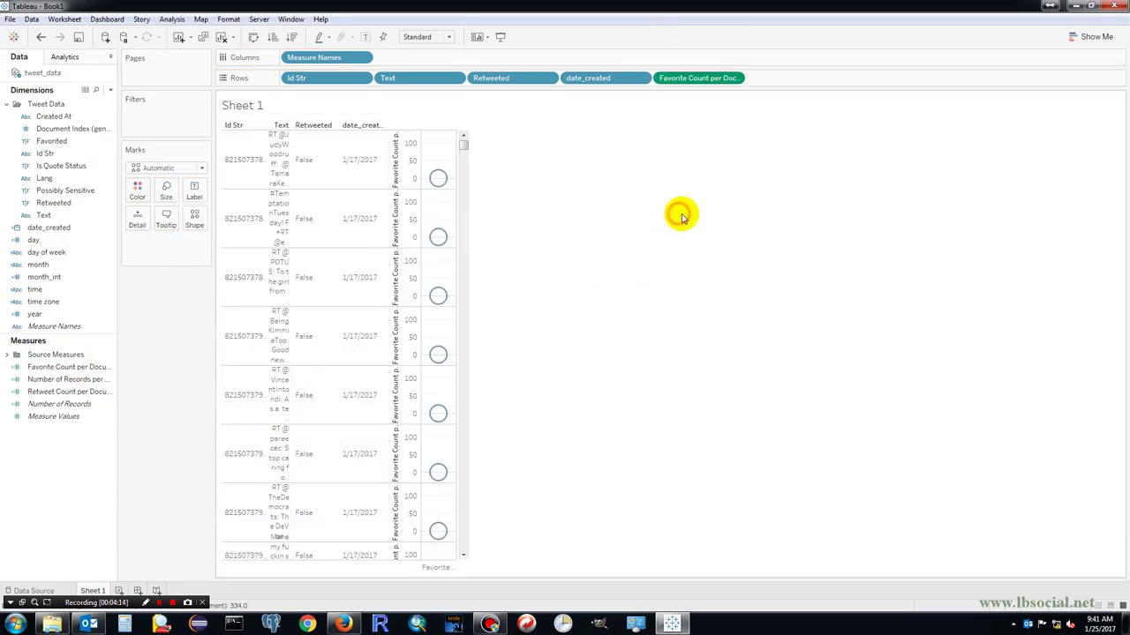
{"action": "left_click_drag", "start_coordinate": [79, 416], "coordinate": [812, 84]}
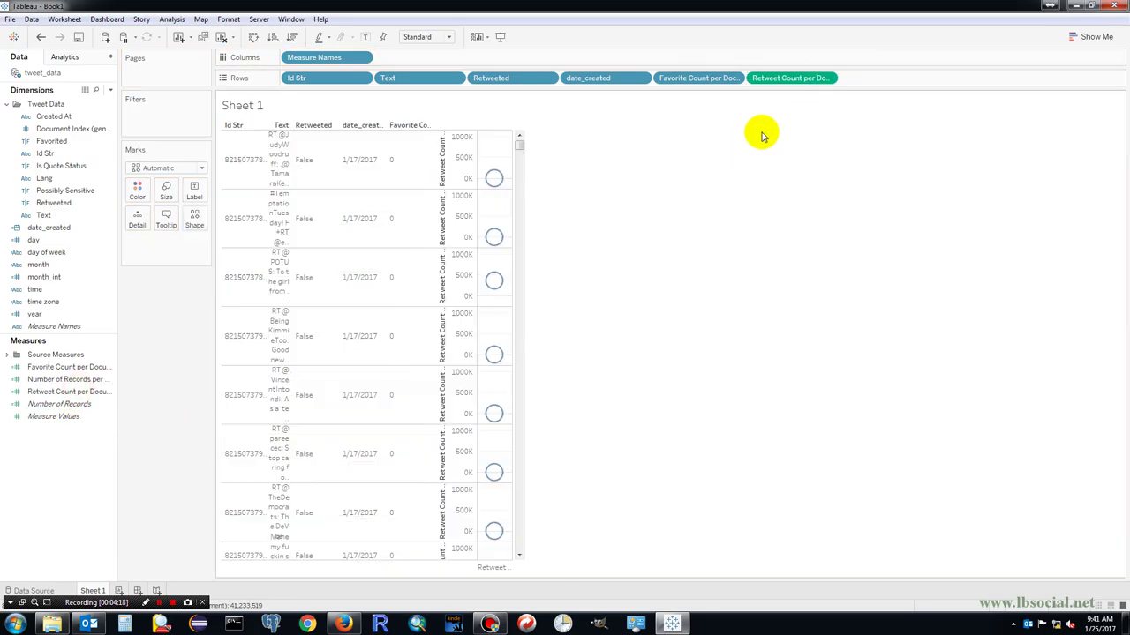
{"action": "left_click", "coordinate": [829, 78]}
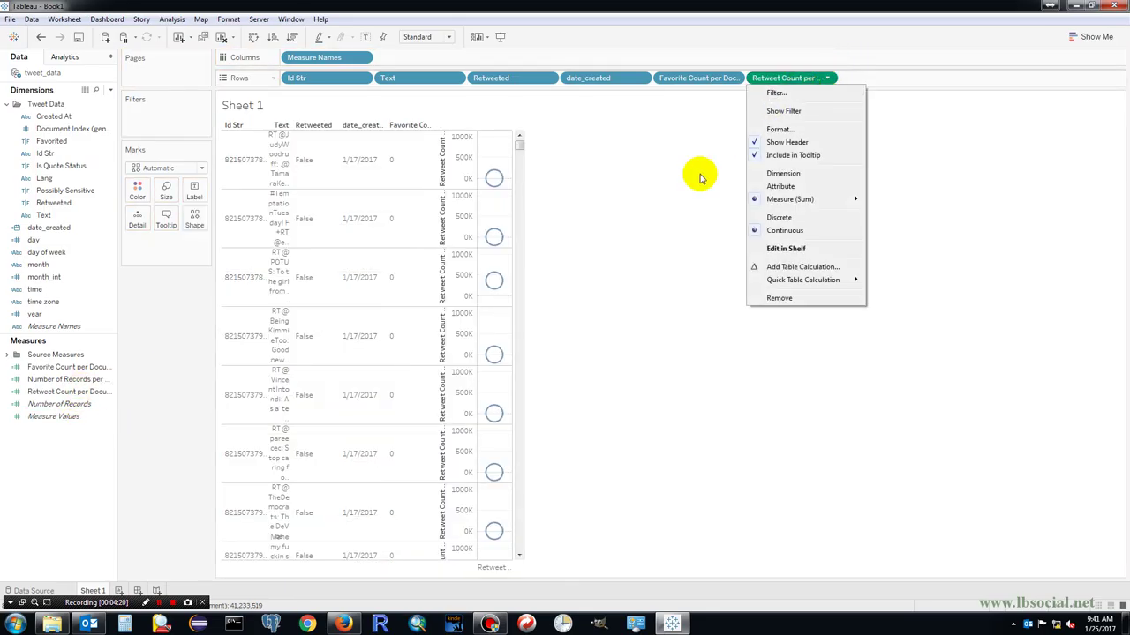
{"action": "left_click", "coordinate": [762, 218]}
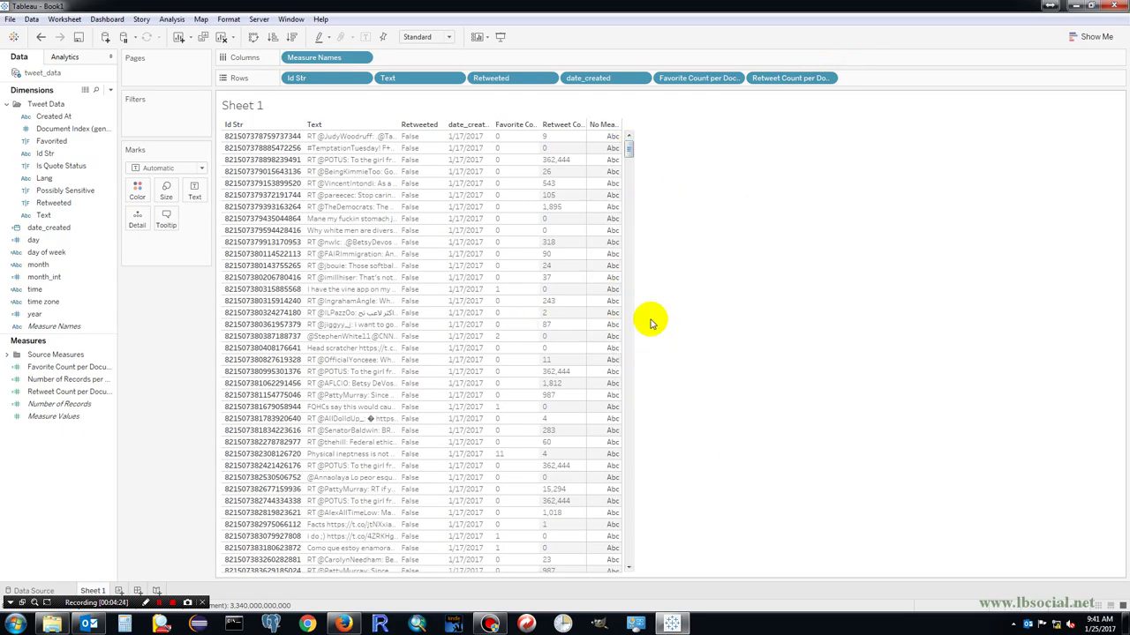
{"action": "scroll", "coordinate": [611, 323], "scroll_direction": "down", "scroll_amount": 2}
{"action": "scroll", "coordinate": [615, 331], "scroll_direction": "down", "scroll_amount": 7}
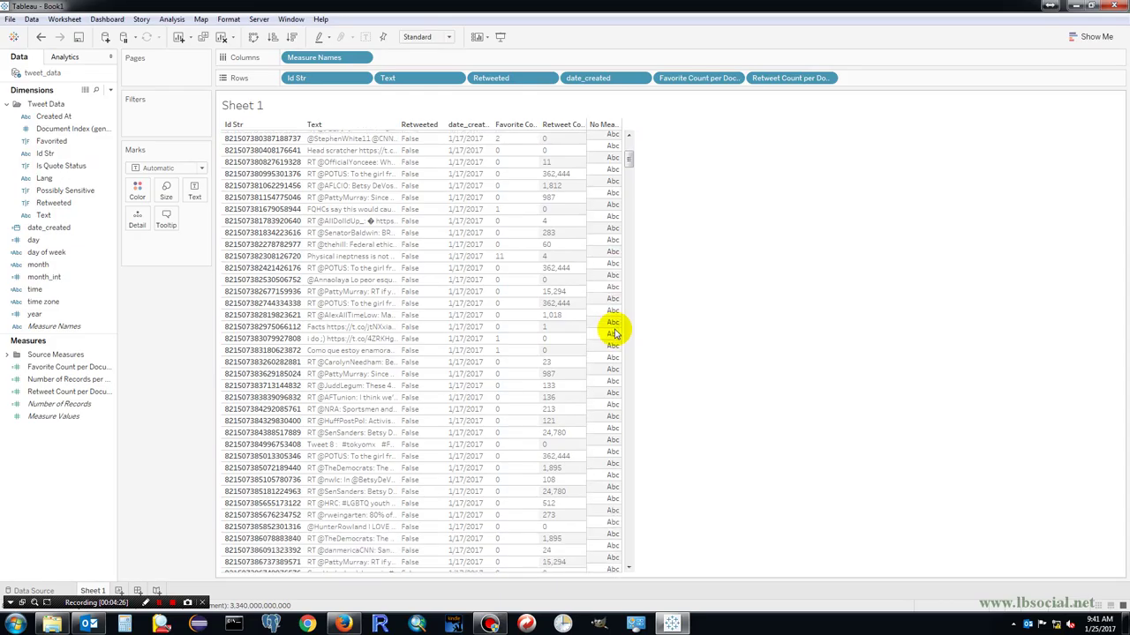